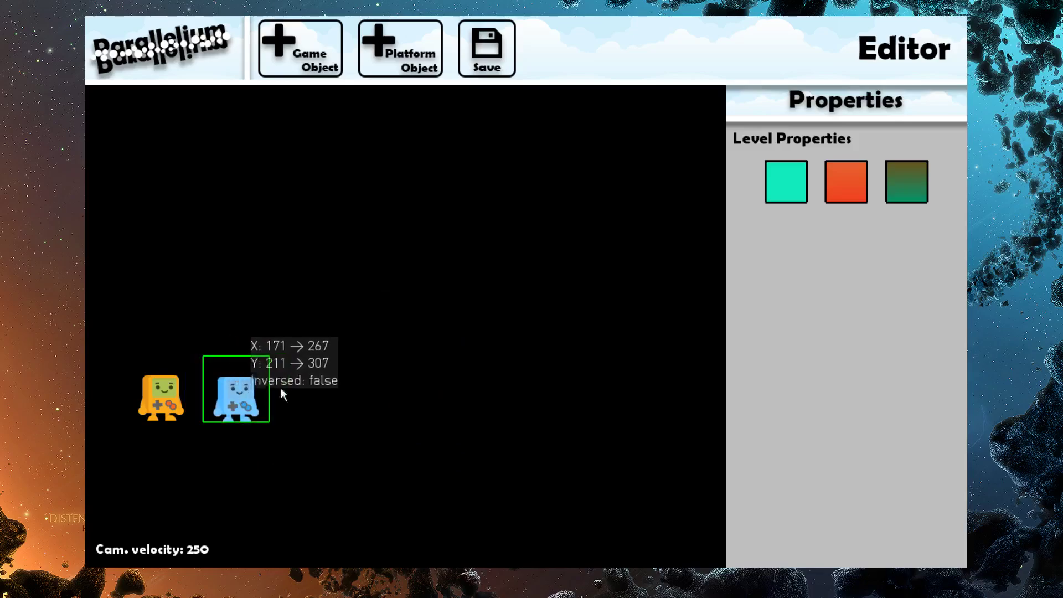
- Select the blue character and the orange character in turn to inspect their properties
{"action": "left_click", "coordinate": [240, 391]}
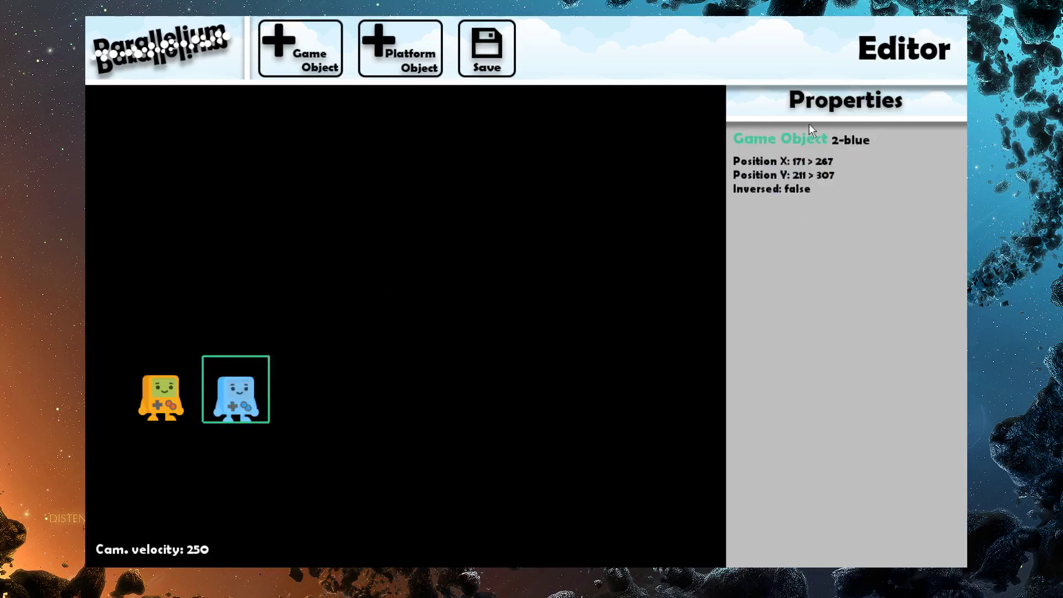
{"action": "left_click", "coordinate": [180, 383]}
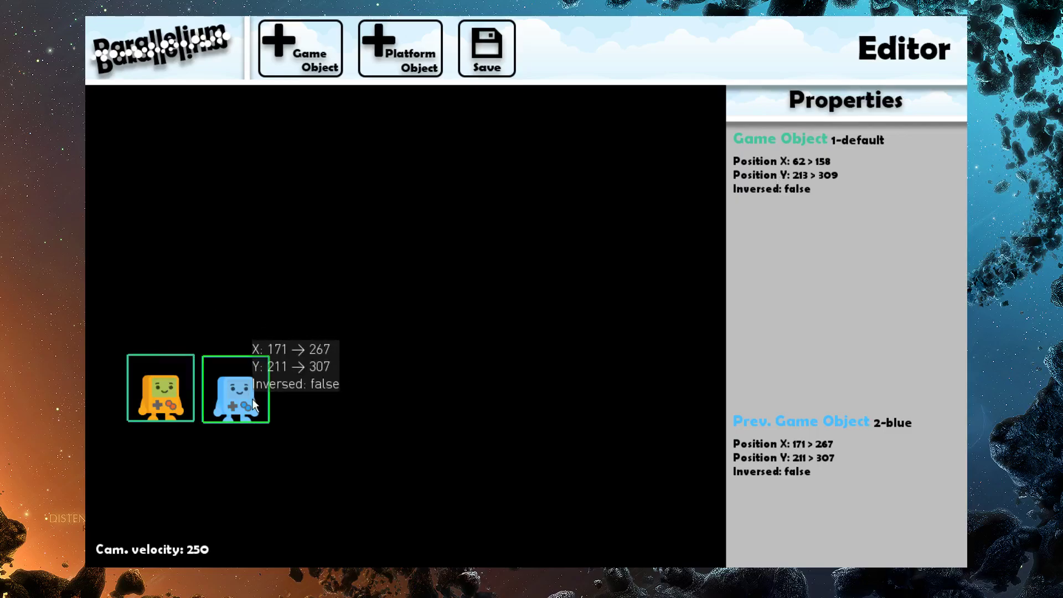
- Add a horizontal floor just below the two characters and stretch it to a length of about 457
{"action": "left_click", "coordinate": [393, 54]}
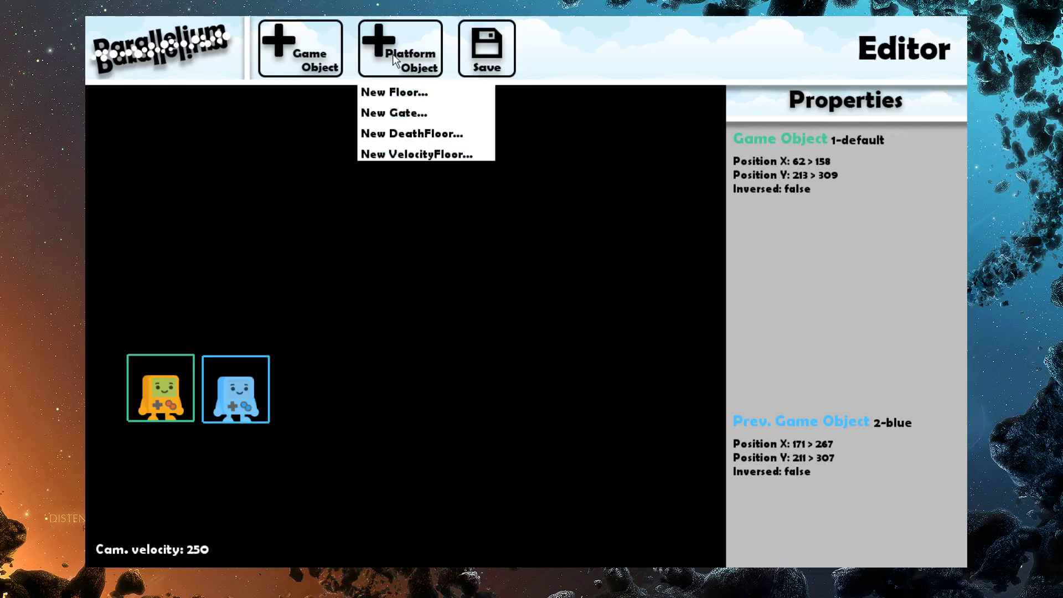
{"action": "left_click", "coordinate": [387, 92]}
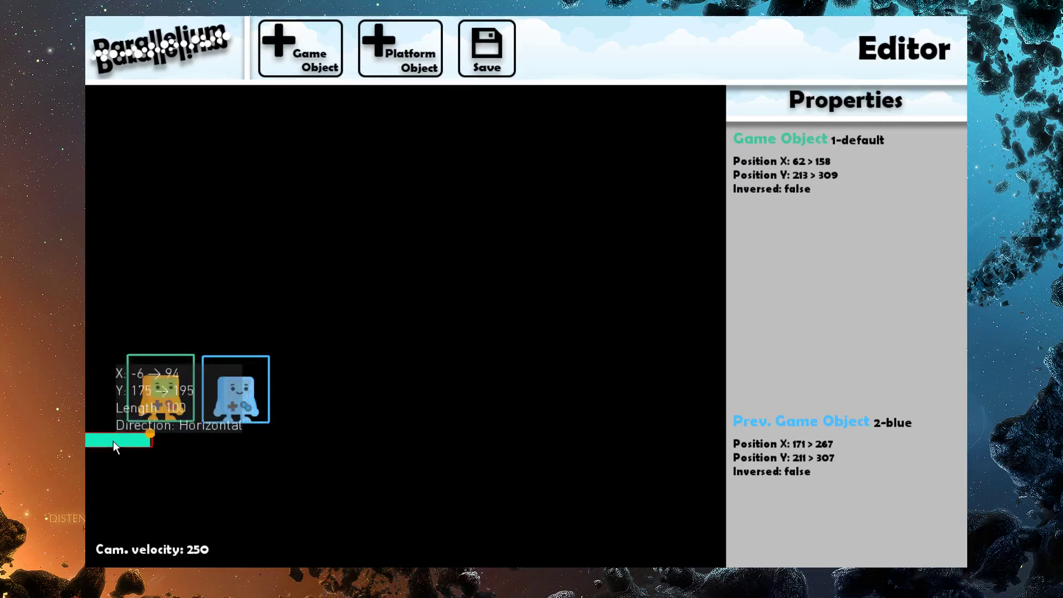
{"action": "left_click", "coordinate": [116, 441]}
{"action": "left_click_drag", "start_coordinate": [152, 432], "coordinate": [397, 434]}
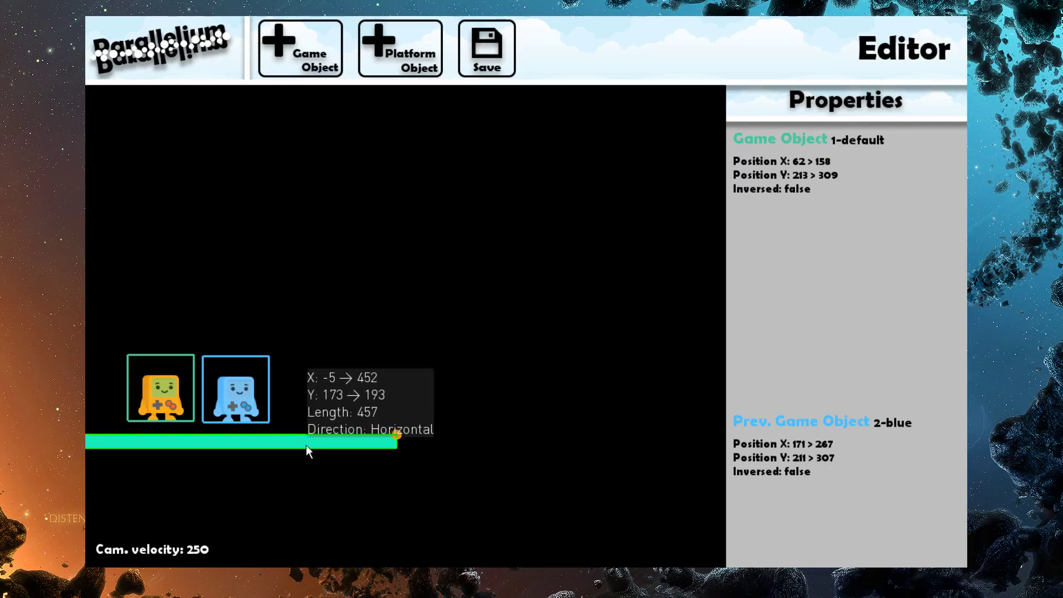
{"action": "left_click", "coordinate": [475, 310]}
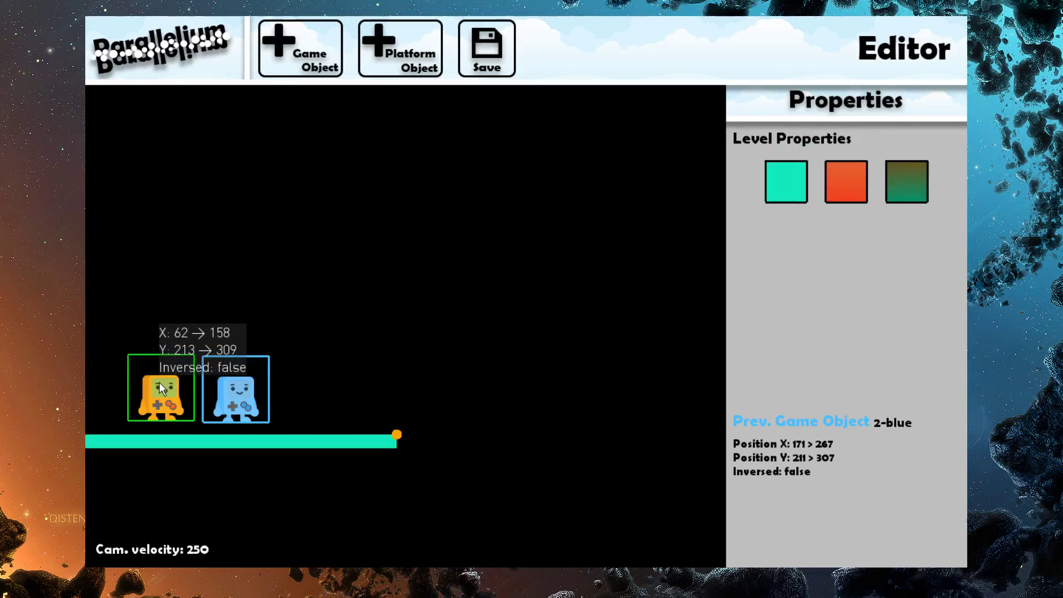
- Move the orange and blue characters down so they stand on the floor, slightly farther apart
{"action": "left_click_drag", "start_coordinate": [158, 384], "coordinate": [142, 407]}
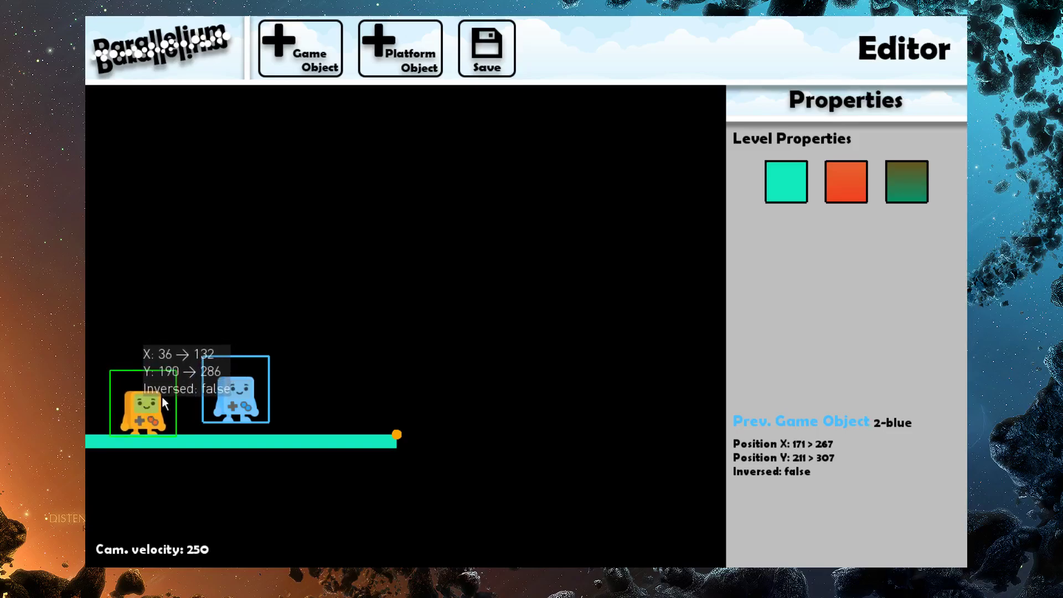
{"action": "left_click_drag", "start_coordinate": [237, 390], "coordinate": [251, 398]}
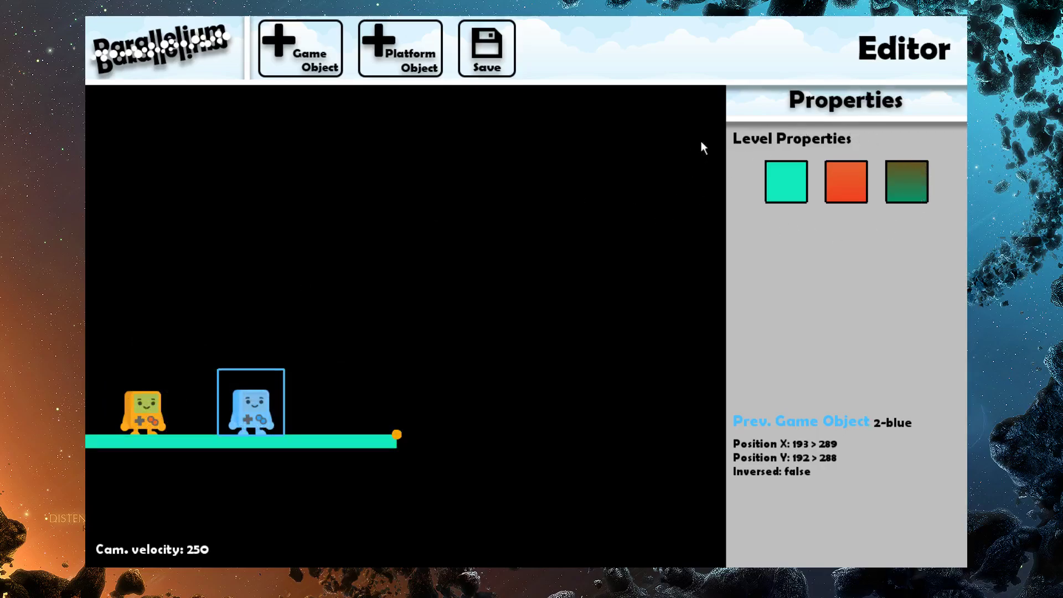
- Extend the floor's free end well beyond the blue character and turn on the level's coloured background display
{"action": "left_click", "coordinate": [784, 176]}
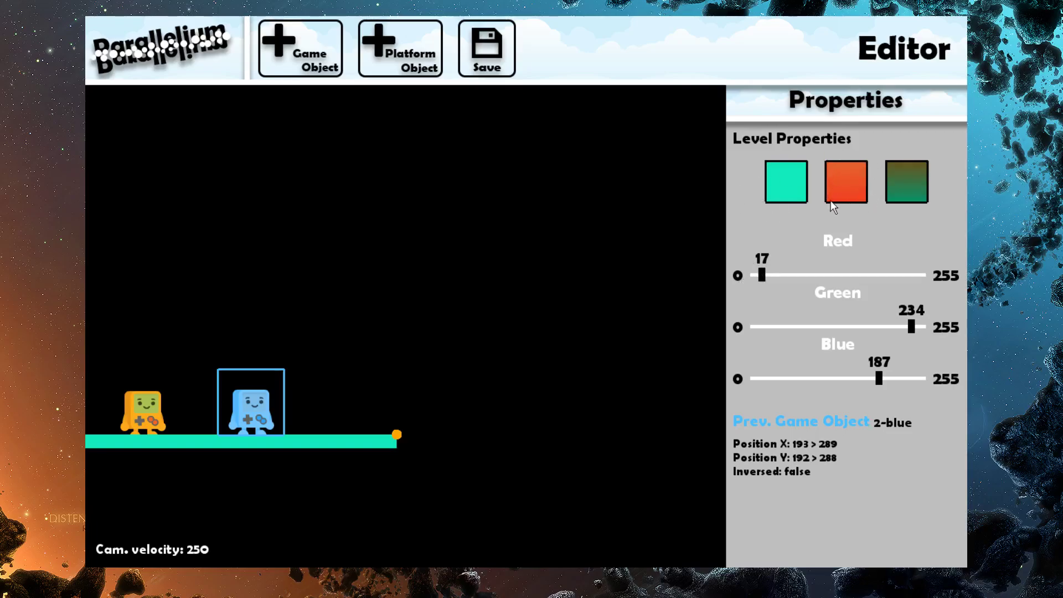
{"action": "left_click_drag", "start_coordinate": [397, 434], "coordinate": [641, 434]}
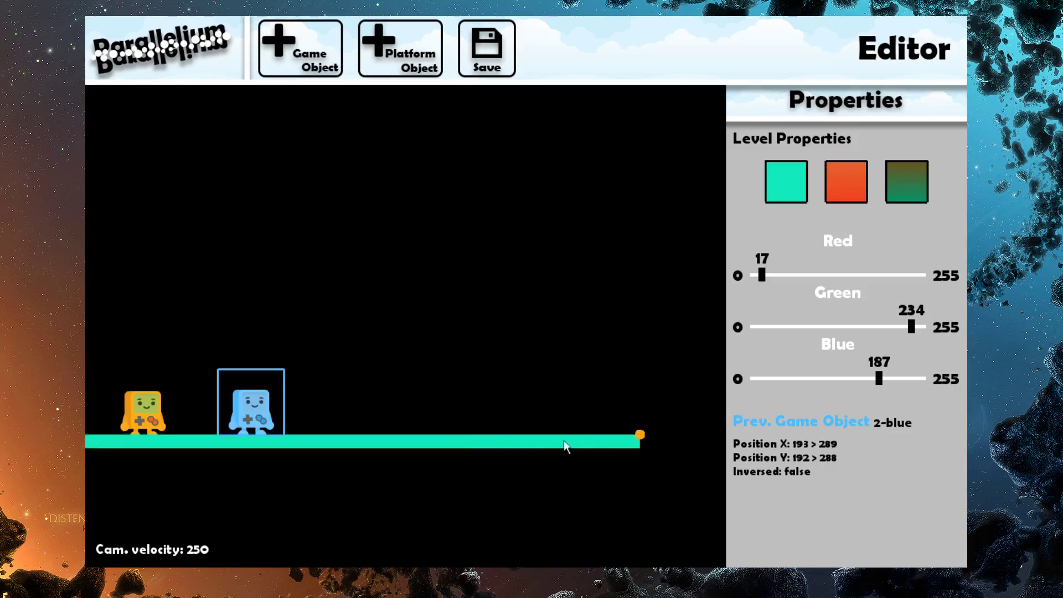
{"action": "key", "text": "b"}
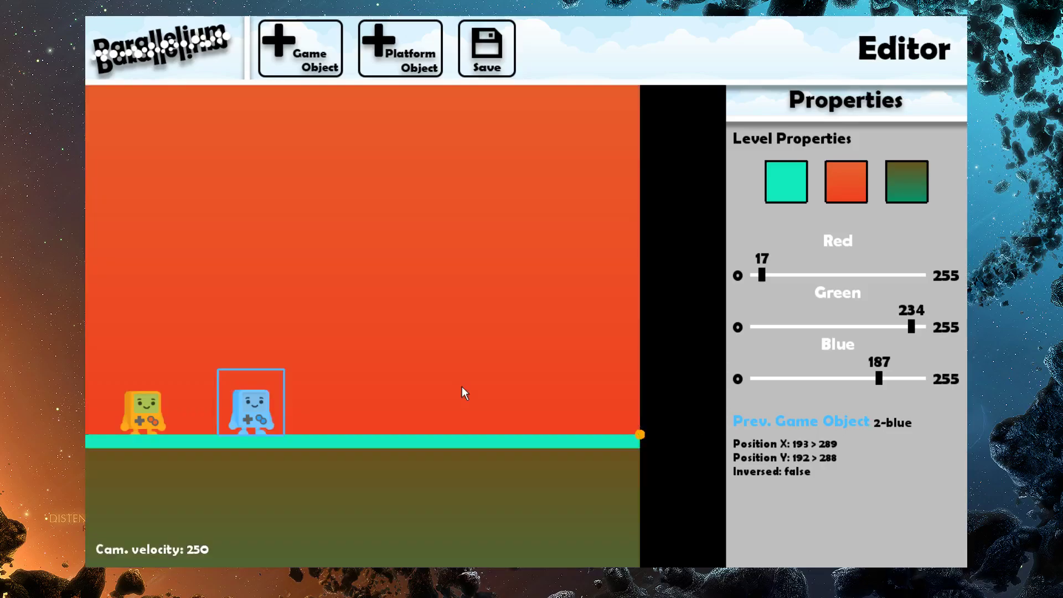
{"action": "key", "text": "Left"}
{"action": "key", "text": "Right"}
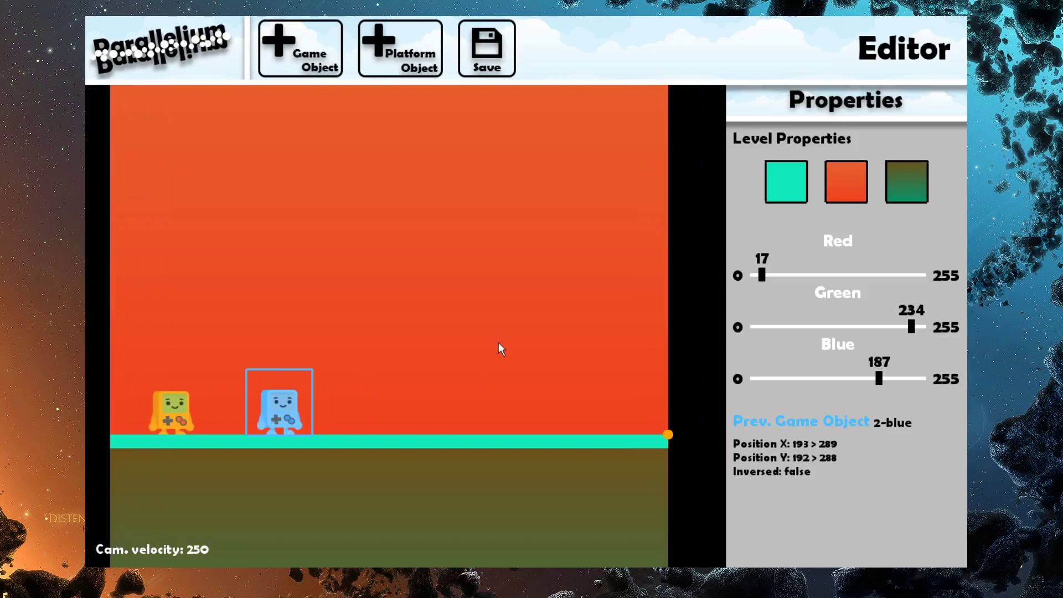
- Set the upper colour of the sky gradient to red 29, green 192 and blue 195
{"action": "left_click", "coordinate": [842, 172]}
{"action": "key", "text": "Up"}
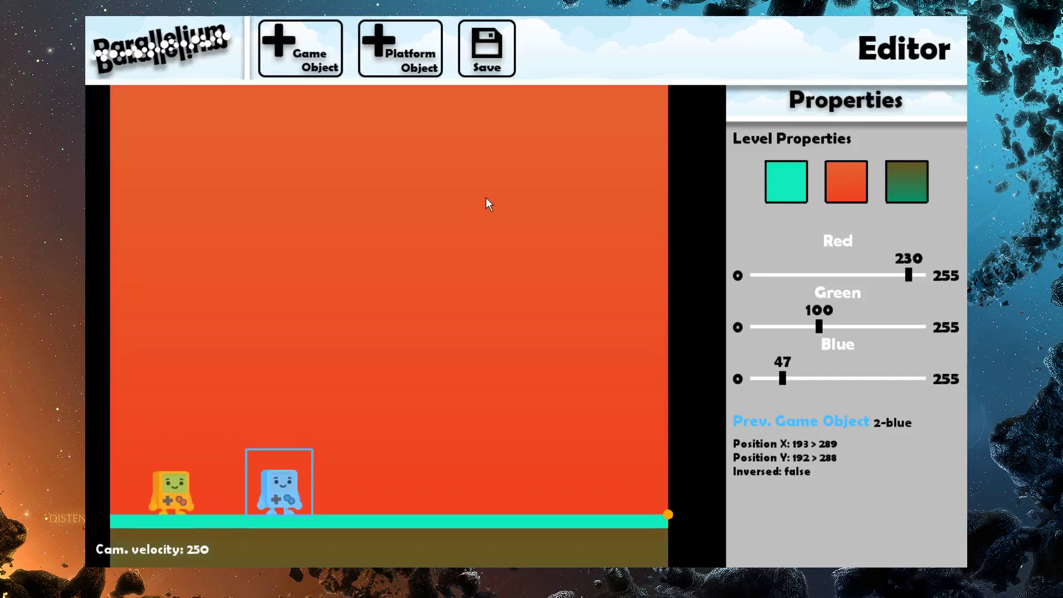
{"action": "left_click_drag", "start_coordinate": [910, 275], "coordinate": [770, 276]}
{"action": "left_click_drag", "start_coordinate": [819, 327], "coordinate": [897, 327]}
{"action": "left_click_drag", "start_coordinate": [783, 379], "coordinate": [903, 379]}
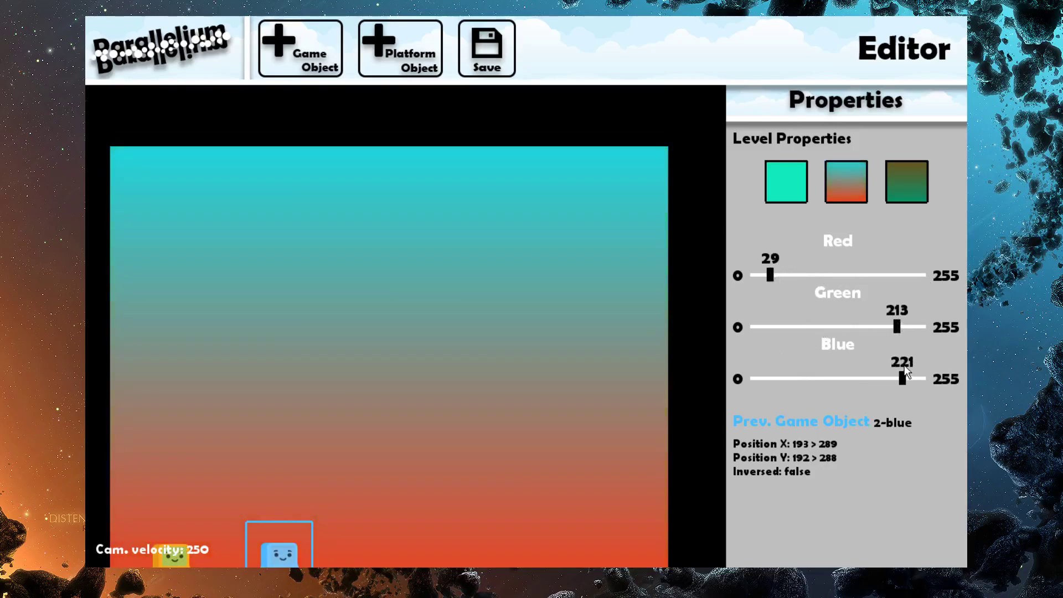
{"action": "left_click_drag", "start_coordinate": [883, 324], "coordinate": [883, 324]}
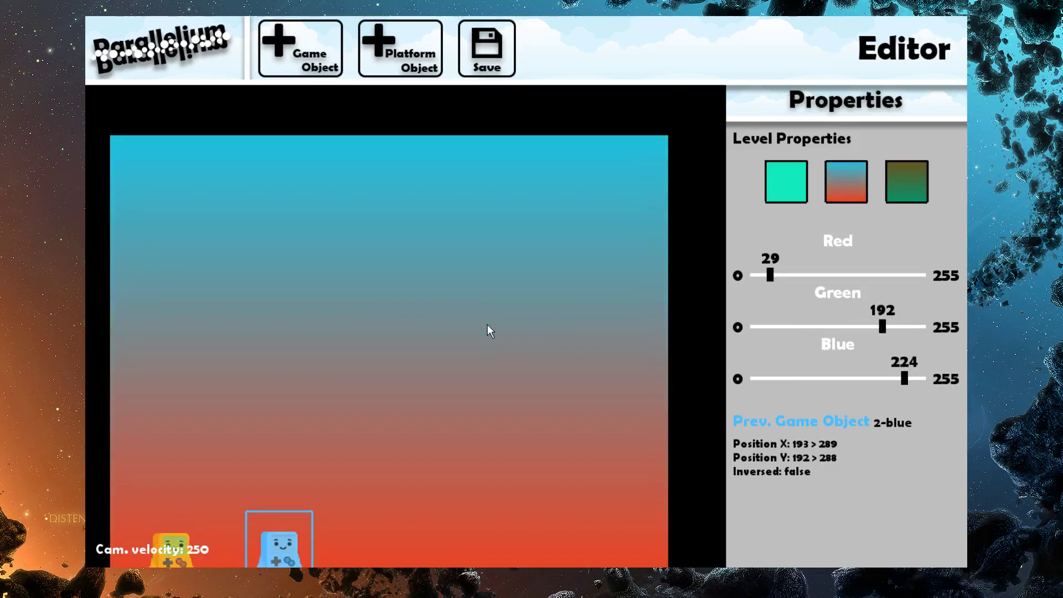
{"action": "key", "text": "s"}
{"action": "key", "text": "a"}
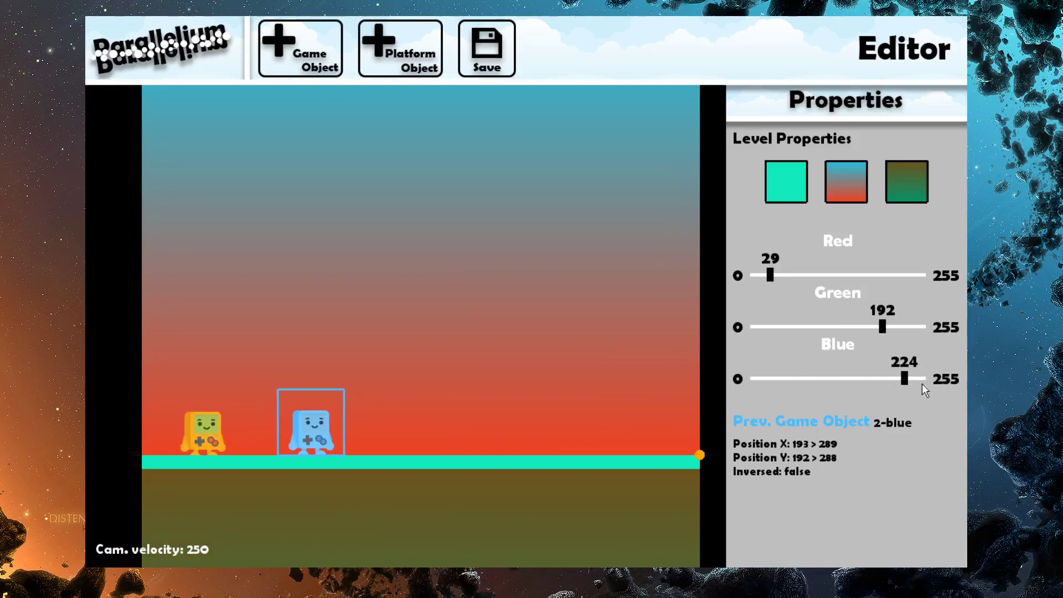
{"action": "left_click_drag", "start_coordinate": [893, 379], "coordinate": [860, 380]}
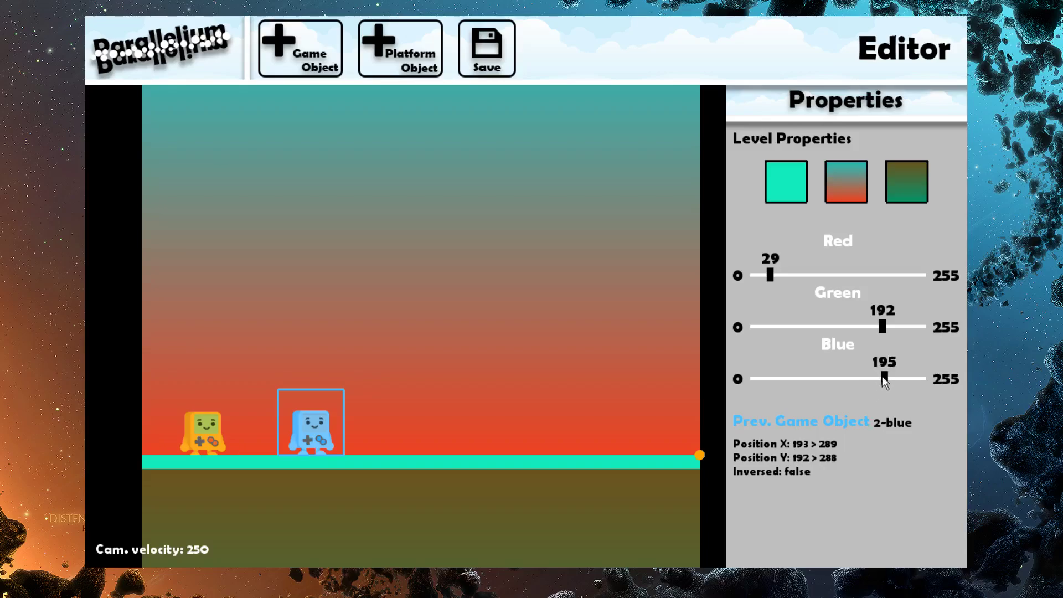
{"action": "key", "text": "w"}
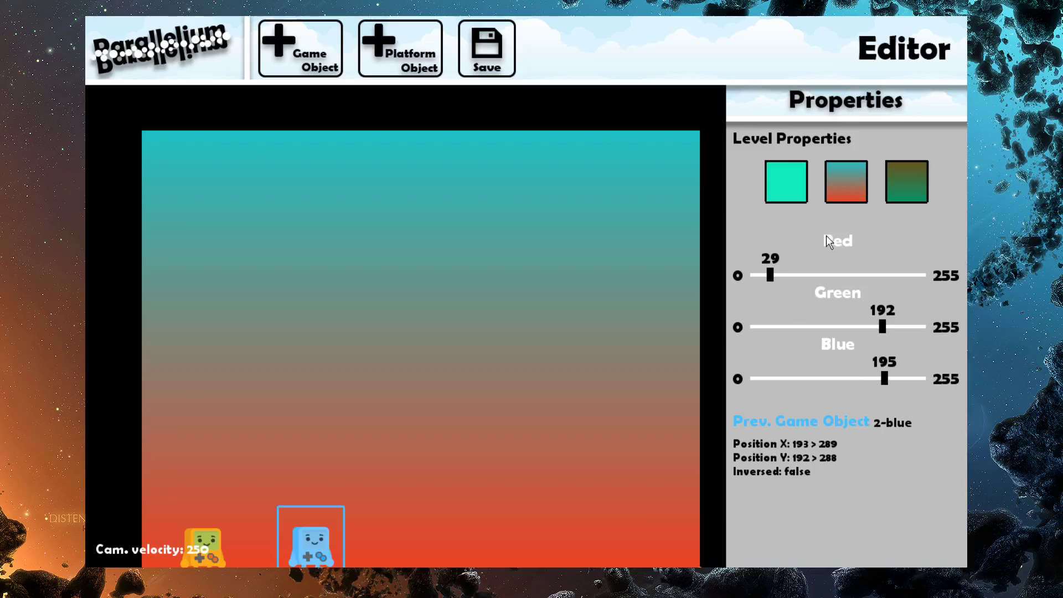
- Set the blue value of the sky gradient's lower colour to 165
{"action": "left_click", "coordinate": [835, 198]}
{"action": "key", "text": "s"}
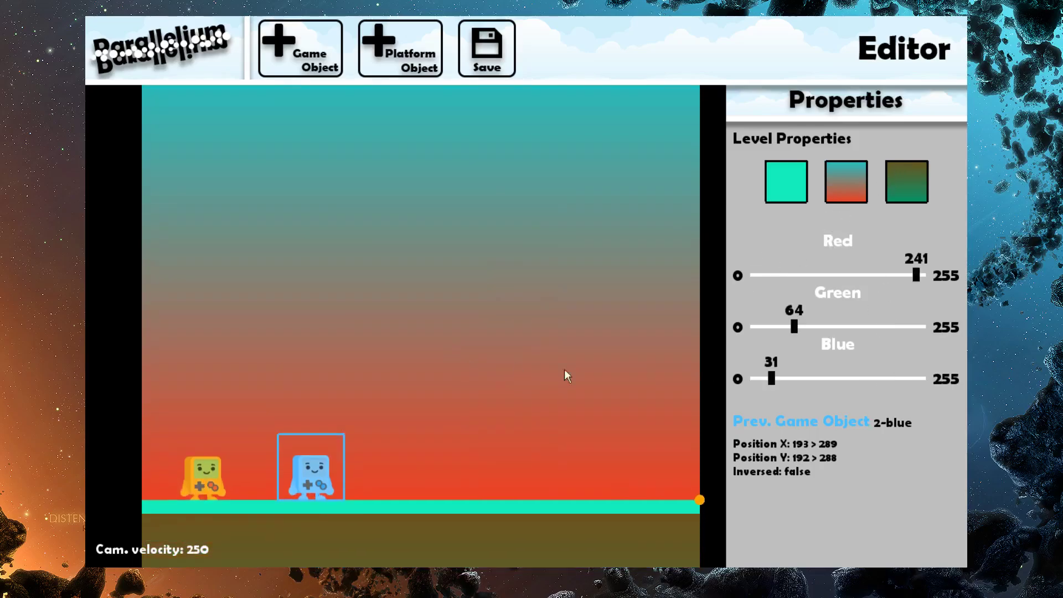
{"action": "left_click_drag", "start_coordinate": [772, 378], "coordinate": [865, 378]}
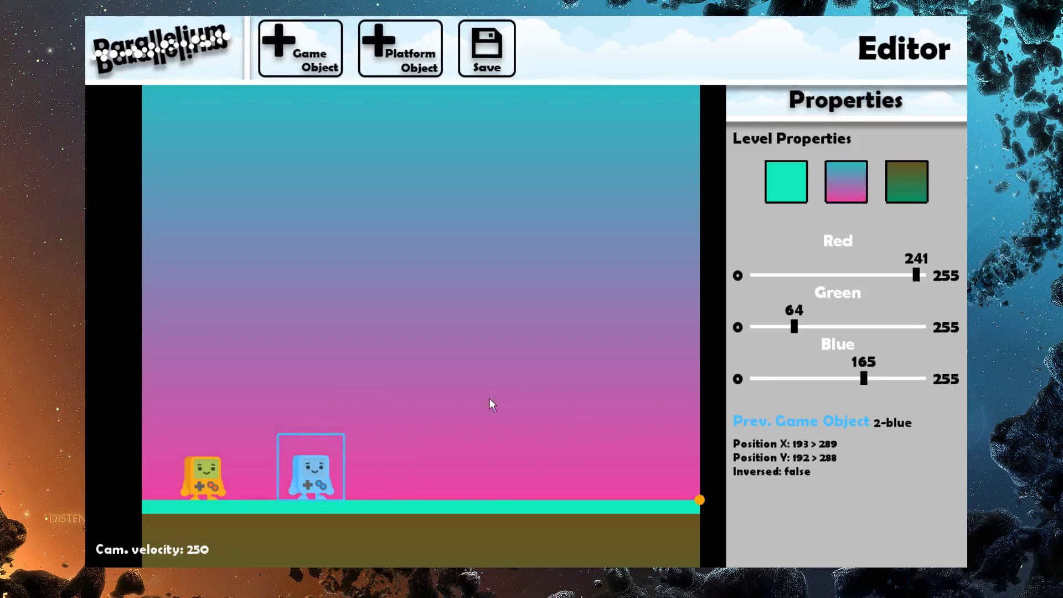
- Set the red value of the floor colour to 251
{"action": "left_click", "coordinate": [770, 188]}
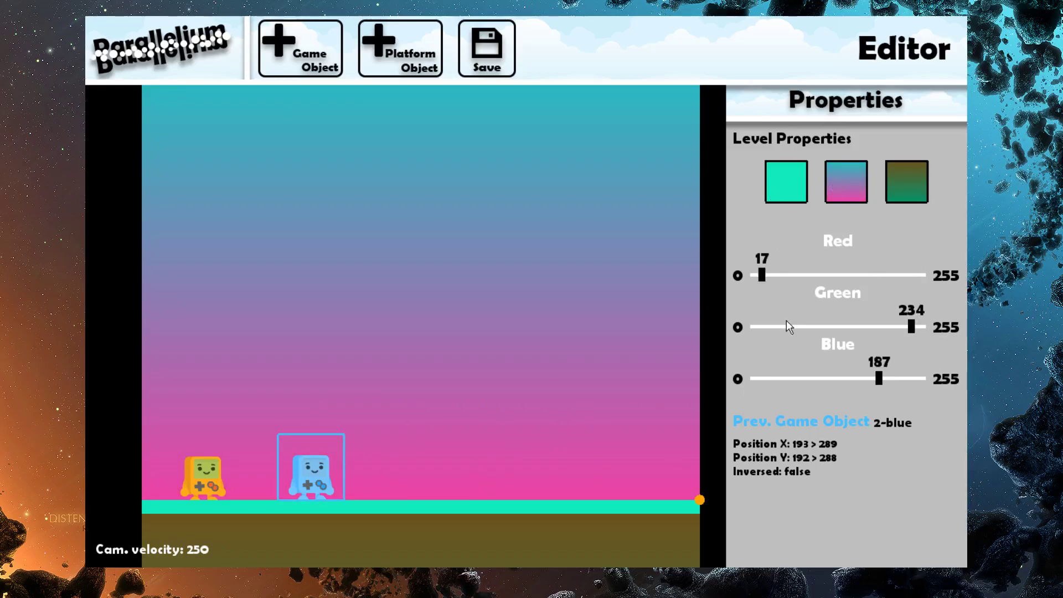
{"action": "left_click_drag", "start_coordinate": [763, 275], "coordinate": [923, 275]}
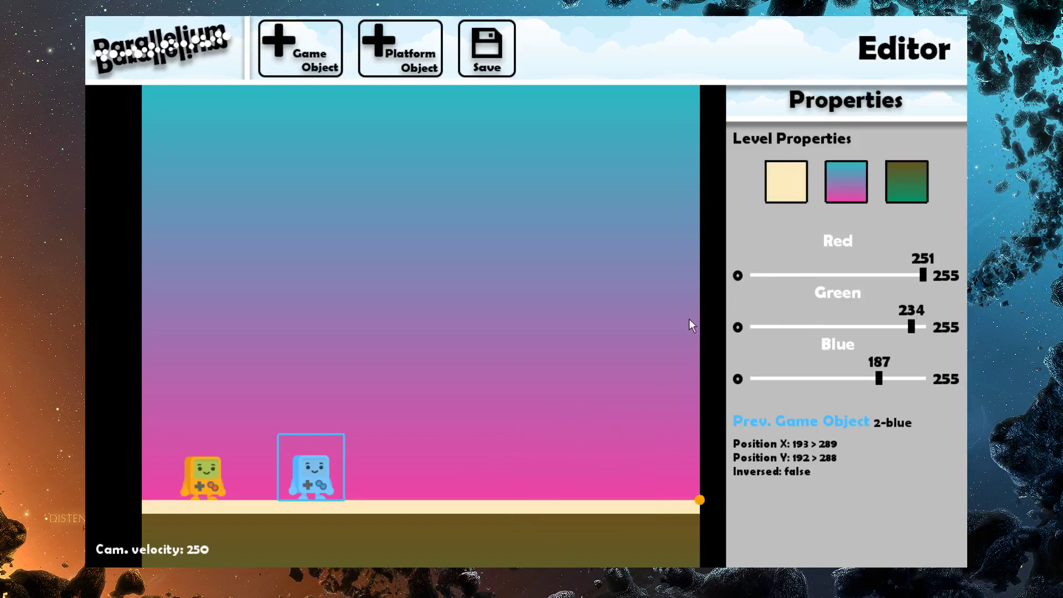
- Set the upper colour of the gradient below the floor to red 239, green 218 and blue 227
{"action": "key", "text": "Down"}
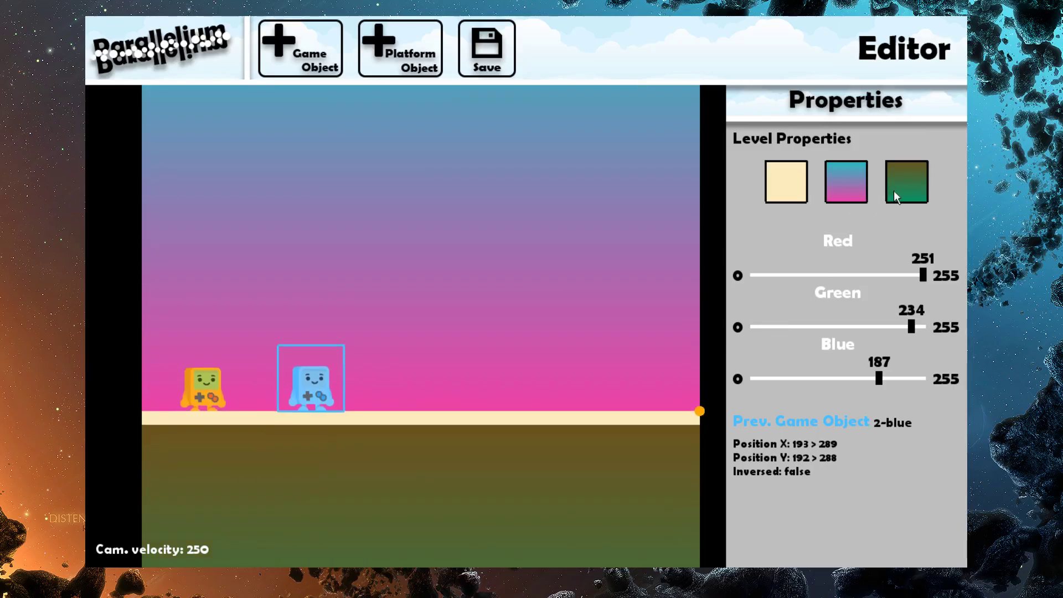
{"action": "left_click", "coordinate": [904, 171]}
{"action": "left_click_drag", "start_coordinate": [827, 274], "coordinate": [914, 275]}
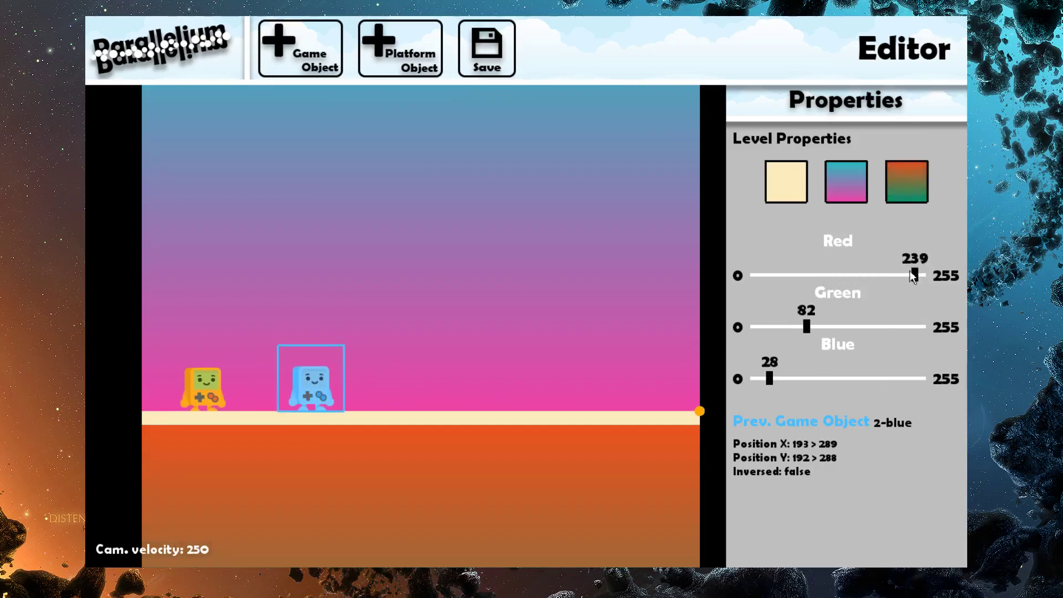
{"action": "left_click_drag", "start_coordinate": [765, 380], "coordinate": [909, 378]}
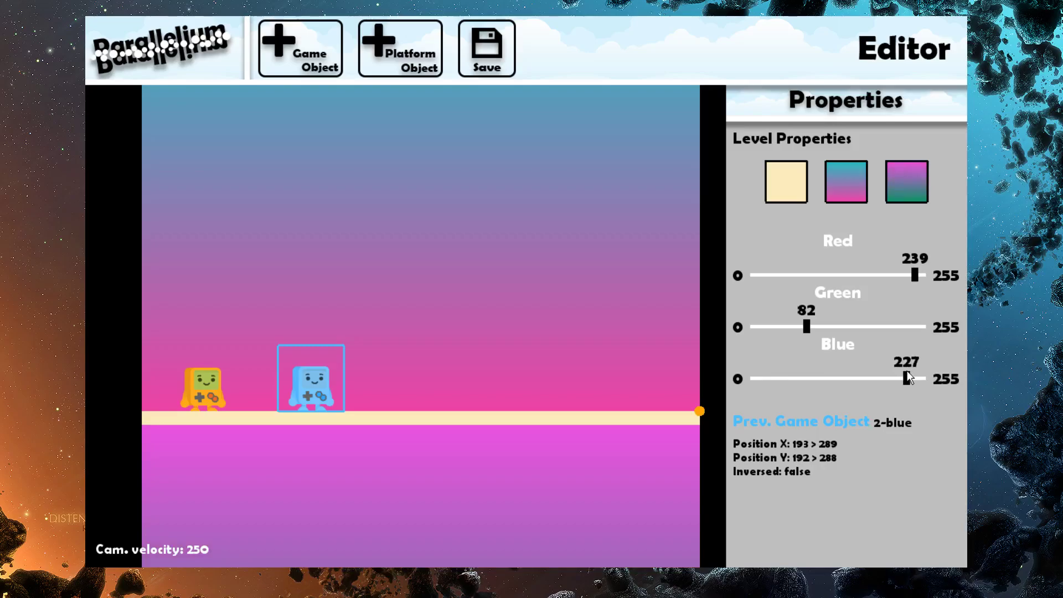
{"action": "left_click_drag", "start_coordinate": [808, 328], "coordinate": [904, 328]}
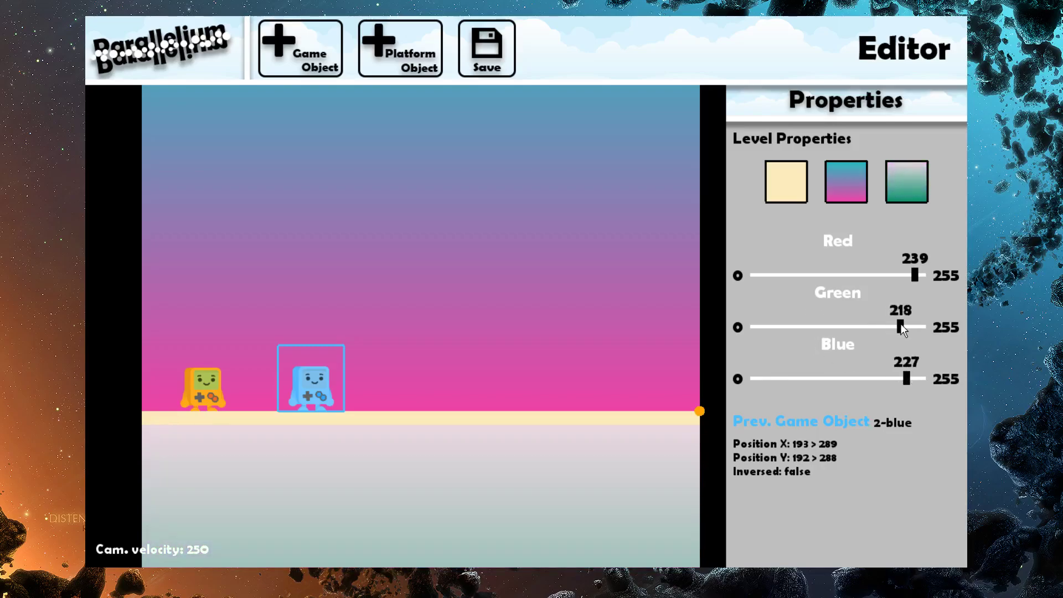
- Set the blue value of the lower colour in the gradient below the floor to 214
{"action": "left_click", "coordinate": [905, 194]}
{"action": "left_click_drag", "start_coordinate": [824, 378], "coordinate": [898, 378]}
- Move the camera around the level to examine the recoloured sky, floor and ground
{"action": "key", "text": "s"}
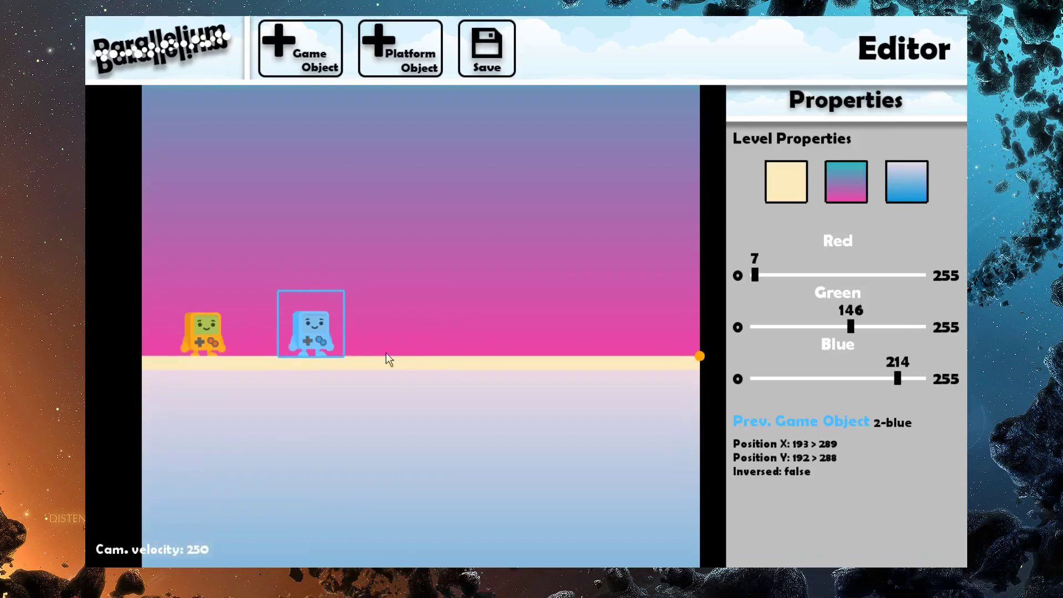
{"action": "key", "text": "a"}
{"action": "key", "text": "w"}
{"action": "key", "text": "d"}
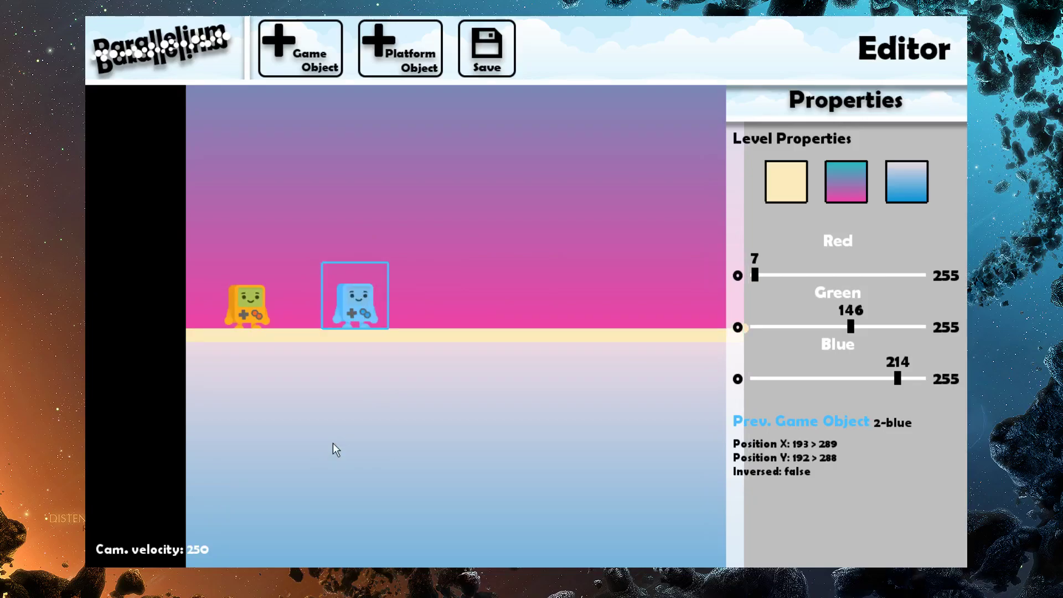
{"action": "key", "text": "w"}
{"action": "key", "text": "d"}
{"action": "key", "text": "a"}
{"action": "mouse_move", "coordinate": [199, 504]}
{"action": "key", "text": "s"}
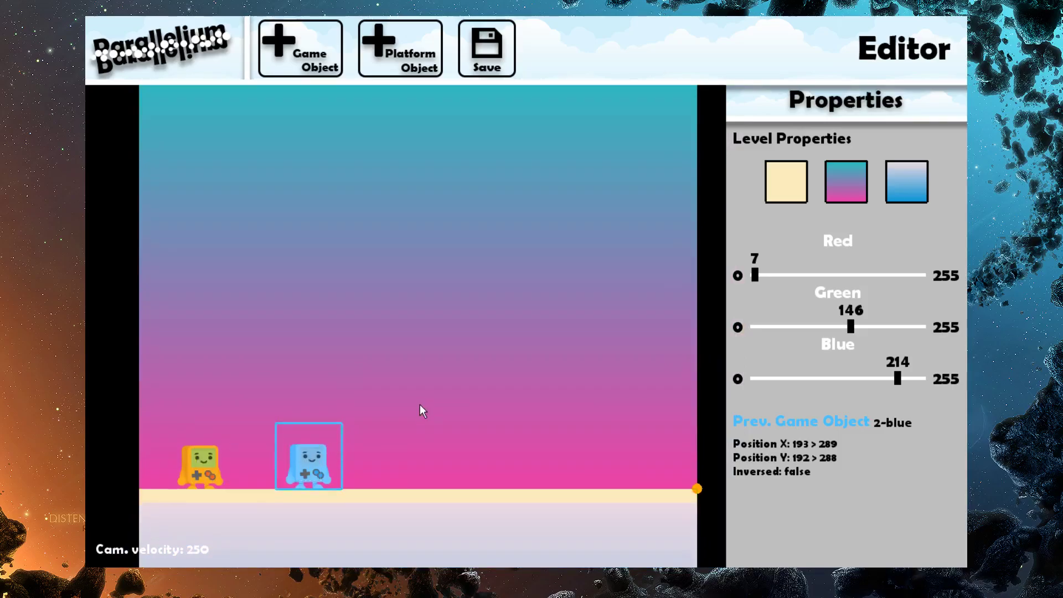
- Raise the camera velocity to 405, moving the camera across the level to try the different speeds
{"action": "scroll", "coordinate": [420, 404], "scroll_direction": "up", "scroll_amount": 1}
{"action": "scroll", "coordinate": [420, 404], "scroll_direction": "down", "scroll_amount": 1}
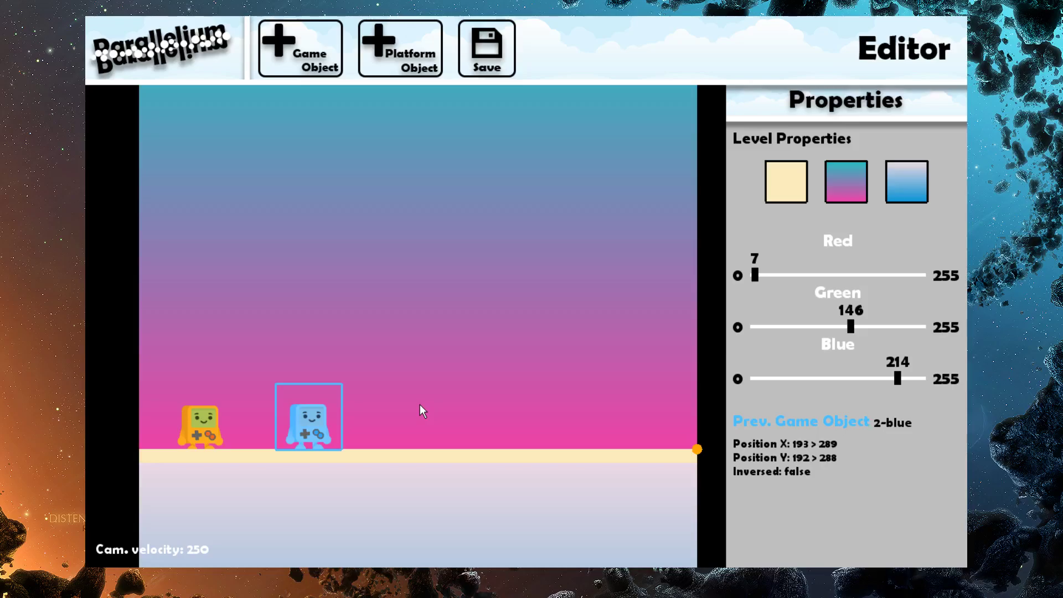
{"action": "scroll", "coordinate": [420, 405], "scroll_direction": "up", "scroll_amount": 3}
{"action": "scroll", "coordinate": [420, 405], "scroll_direction": "down", "scroll_amount": 2}
{"action": "scroll", "coordinate": [420, 405], "scroll_direction": "up", "scroll_amount": 2}
{"action": "key", "text": "w"}
{"action": "key", "text": "d"}
{"action": "scroll", "coordinate": [420, 405], "scroll_direction": "up", "scroll_amount": 1}
{"action": "key", "text": "s"}
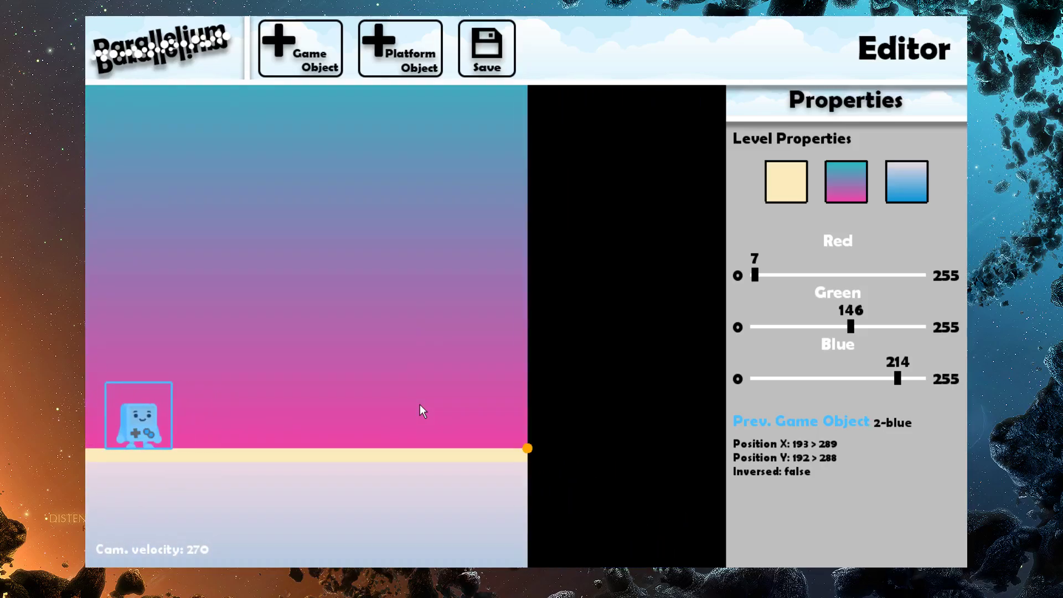
{"action": "scroll", "coordinate": [420, 404], "scroll_direction": "up", "scroll_amount": 6}
{"action": "key", "text": "a"}
{"action": "scroll", "coordinate": [420, 410], "scroll_direction": "up", "scroll_amount": 19}
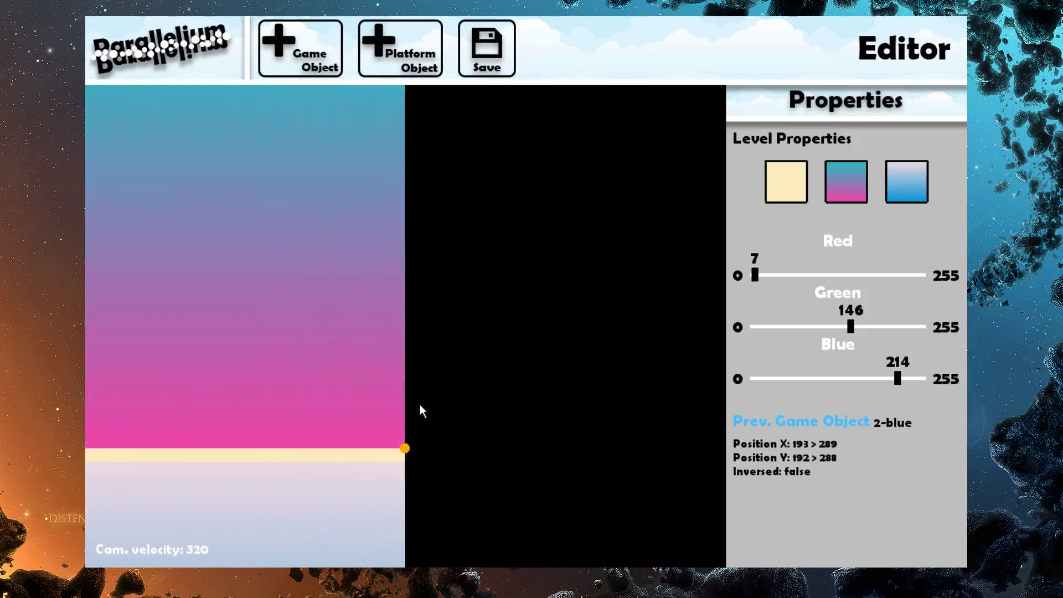
{"action": "scroll", "coordinate": [420, 404], "scroll_direction": "up", "scroll_amount": 2}
{"action": "key", "text": "d"}
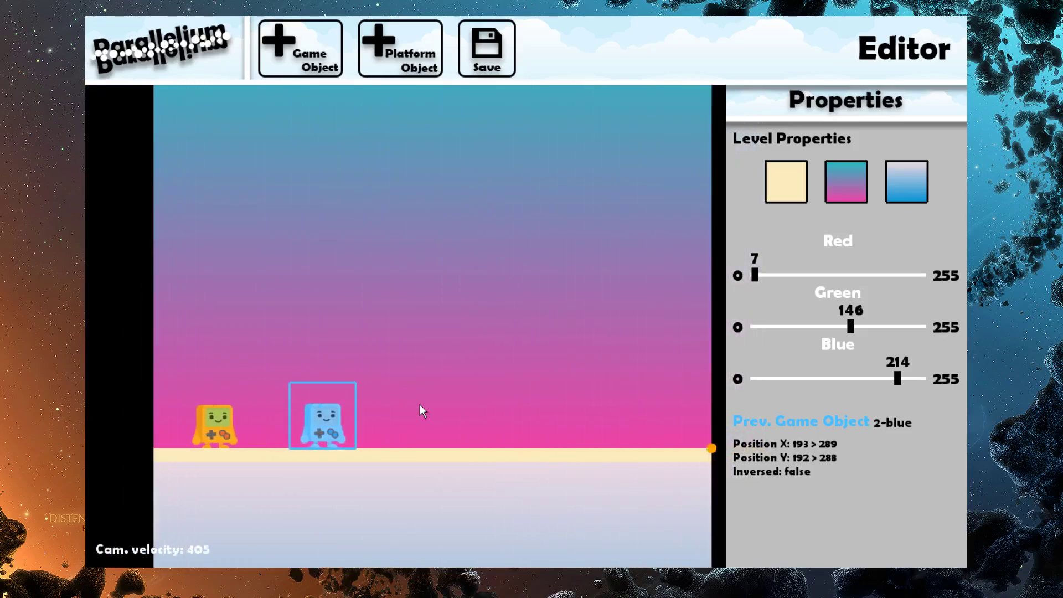
- Lower the camera velocity to below 380
{"action": "scroll", "coordinate": [420, 411], "scroll_direction": "down", "scroll_amount": 8}
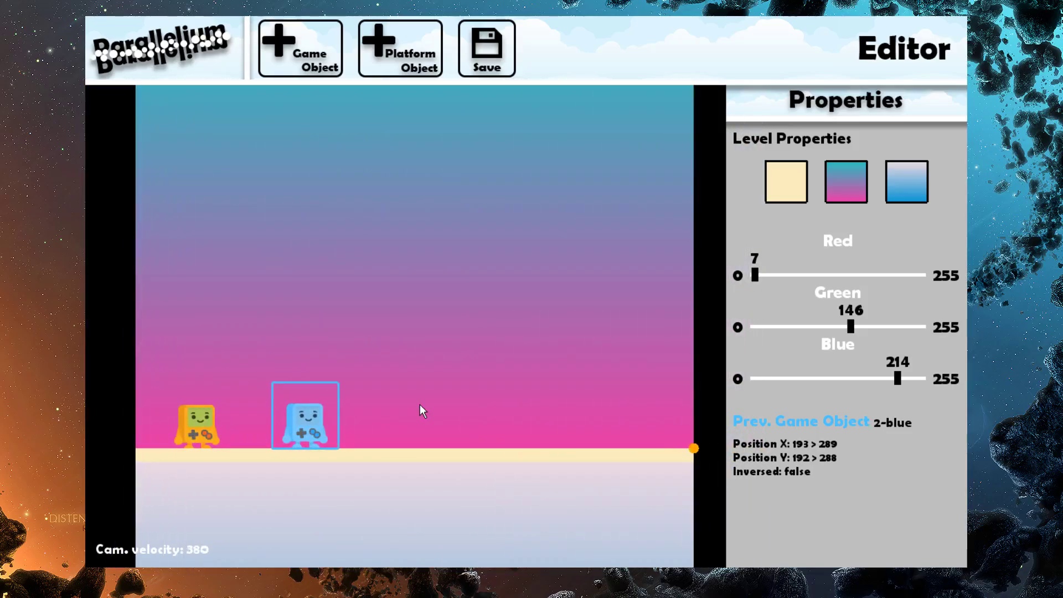
{"action": "scroll", "coordinate": [420, 405], "scroll_direction": "down", "scroll_amount": 1}
{"action": "scroll", "coordinate": [420, 406], "scroll_direction": "down", "scroll_amount": 6}
{"action": "scroll", "coordinate": [420, 412], "scroll_direction": "down", "scroll_amount": 3}
- Add the green bush from the Environment objects onto the floor, beside the blue character
{"action": "left_click", "coordinate": [286, 72]}
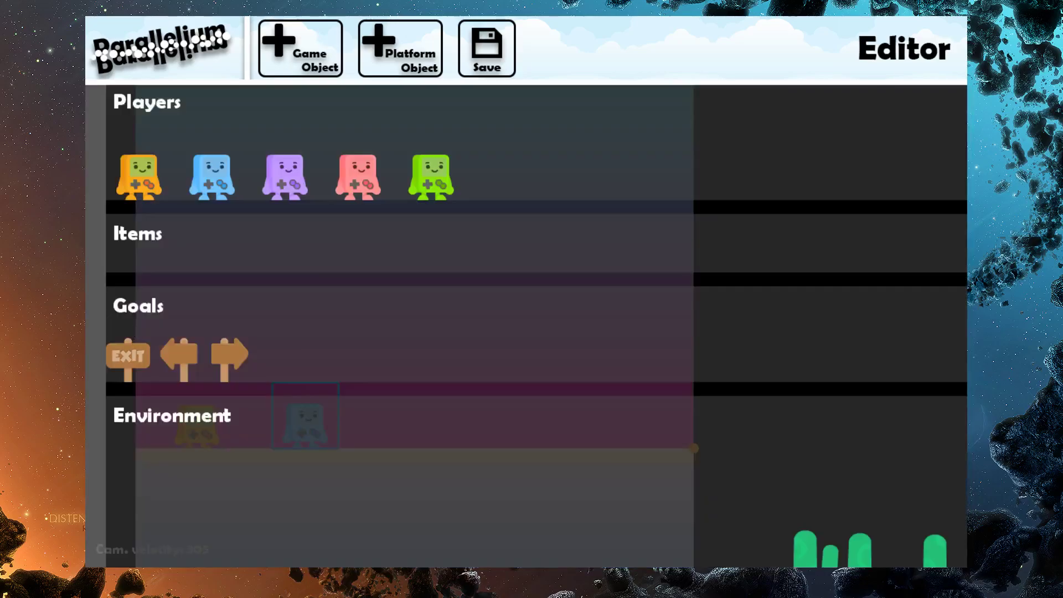
{"action": "scroll", "coordinate": [88, 337], "scroll_direction": "down", "scroll_amount": 3}
{"action": "left_click_drag", "start_coordinate": [158, 440], "coordinate": [420, 442]}
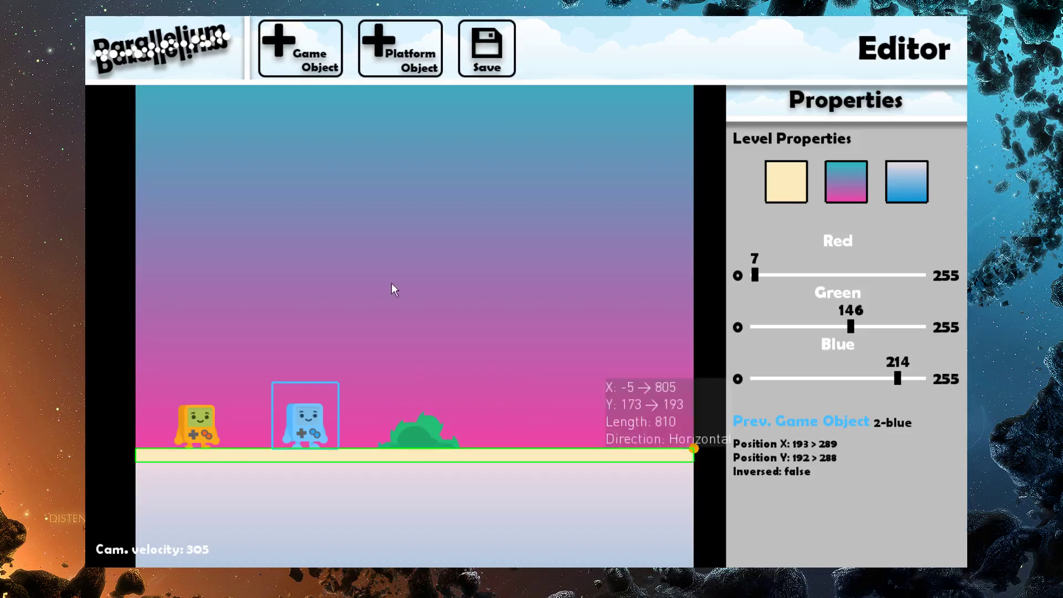
- Browse the game object library and add the green pine tree from the Environment objects near the floor's far end
{"action": "left_click", "coordinate": [316, 65]}
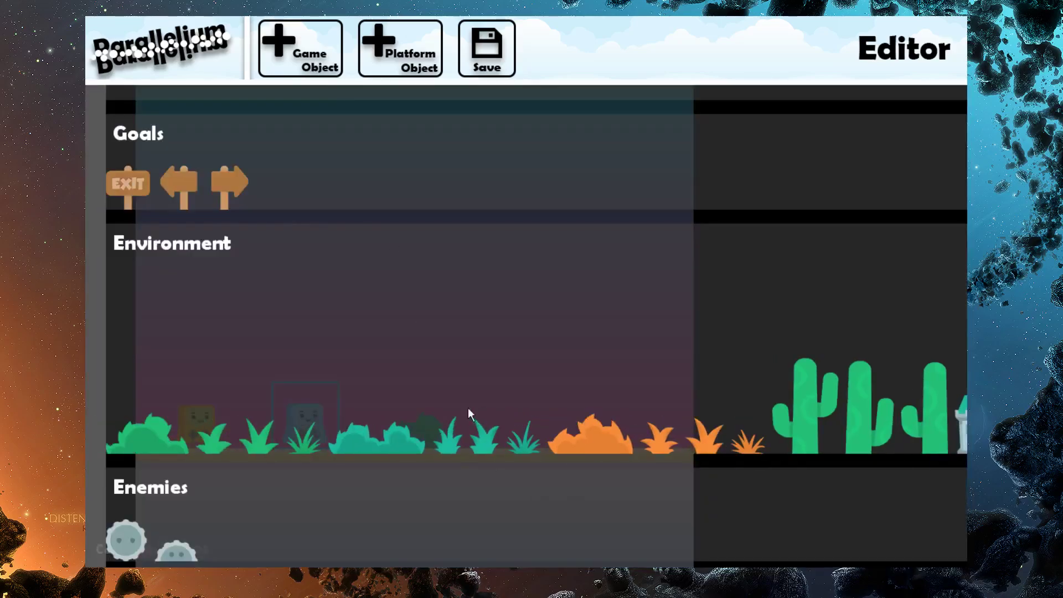
{"action": "scroll", "coordinate": [99, 329], "scroll_direction": "up", "scroll_amount": 3}
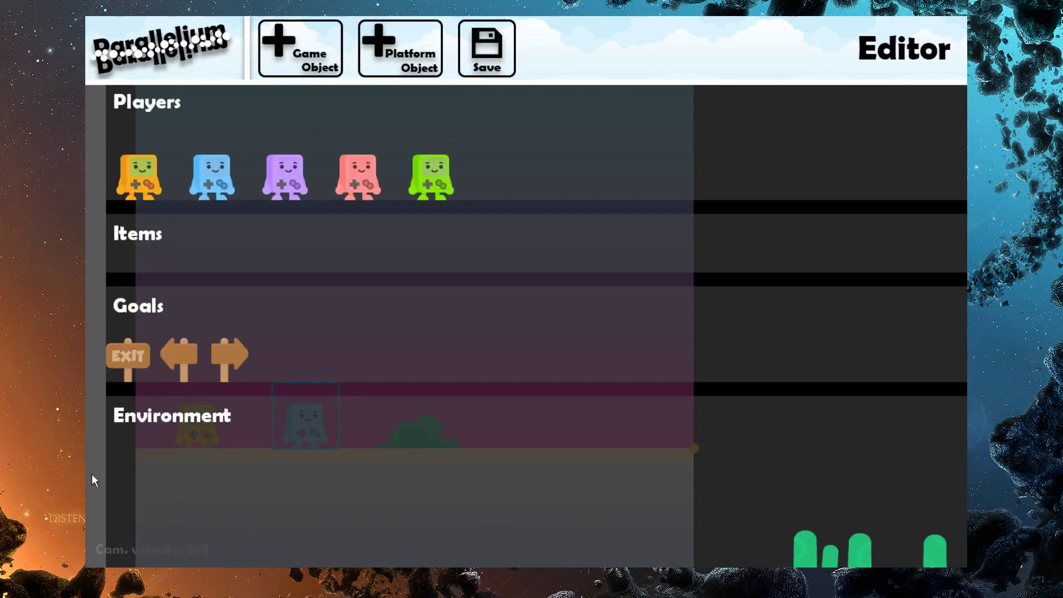
{"action": "scroll", "coordinate": [88, 449], "scroll_direction": "down", "scroll_amount": 4}
{"action": "scroll", "coordinate": [91, 471], "scroll_direction": "up", "scroll_amount": 4}
{"action": "scroll", "coordinate": [91, 269], "scroll_direction": "down", "scroll_amount": 3}
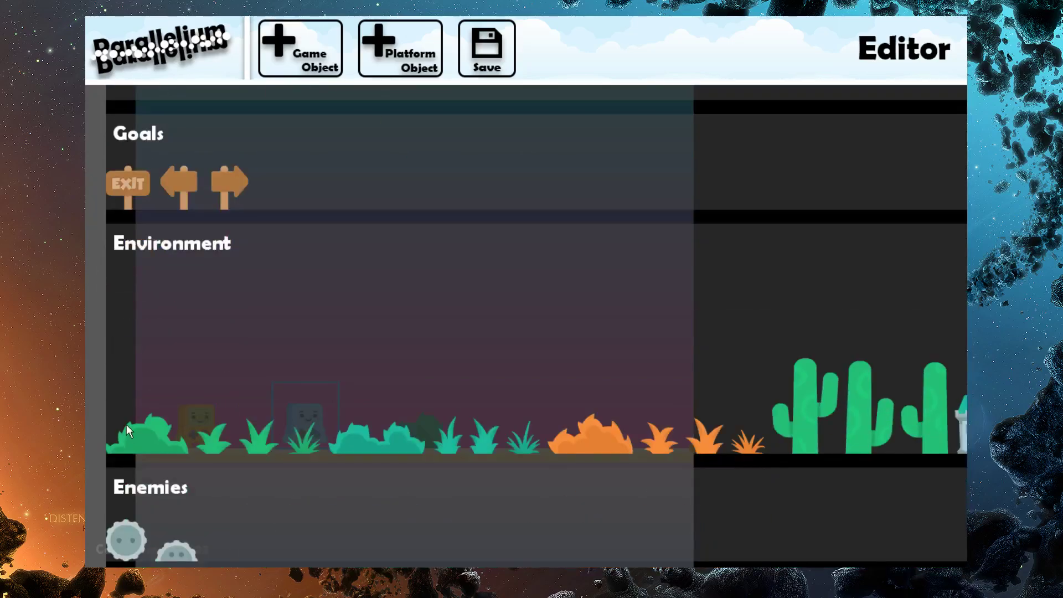
{"action": "scroll", "coordinate": [383, 410], "scroll_direction": "down", "scroll_amount": 5}
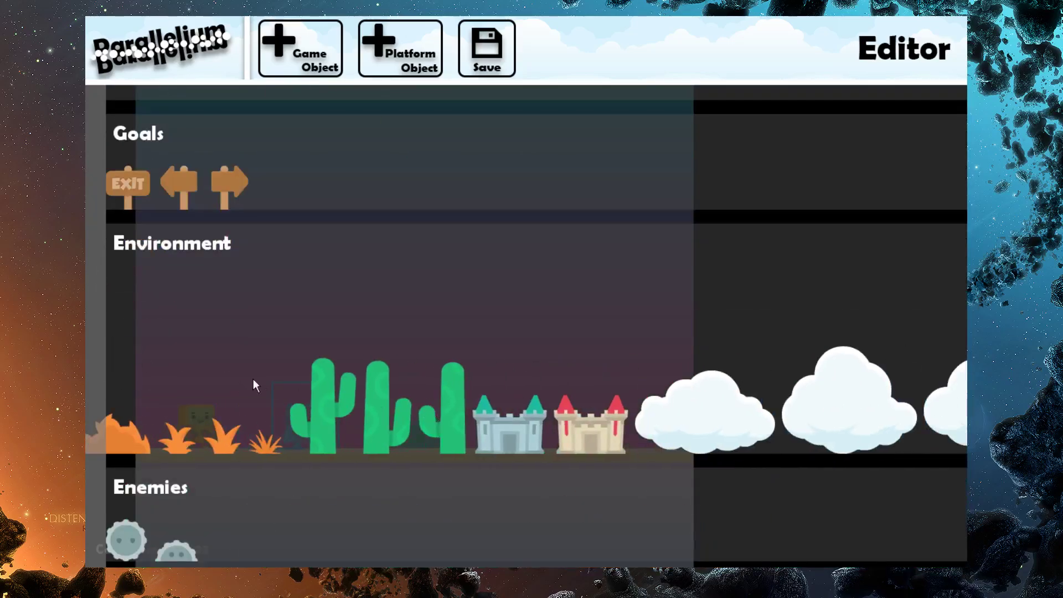
{"action": "scroll", "coordinate": [454, 407], "scroll_direction": "down", "scroll_amount": 10}
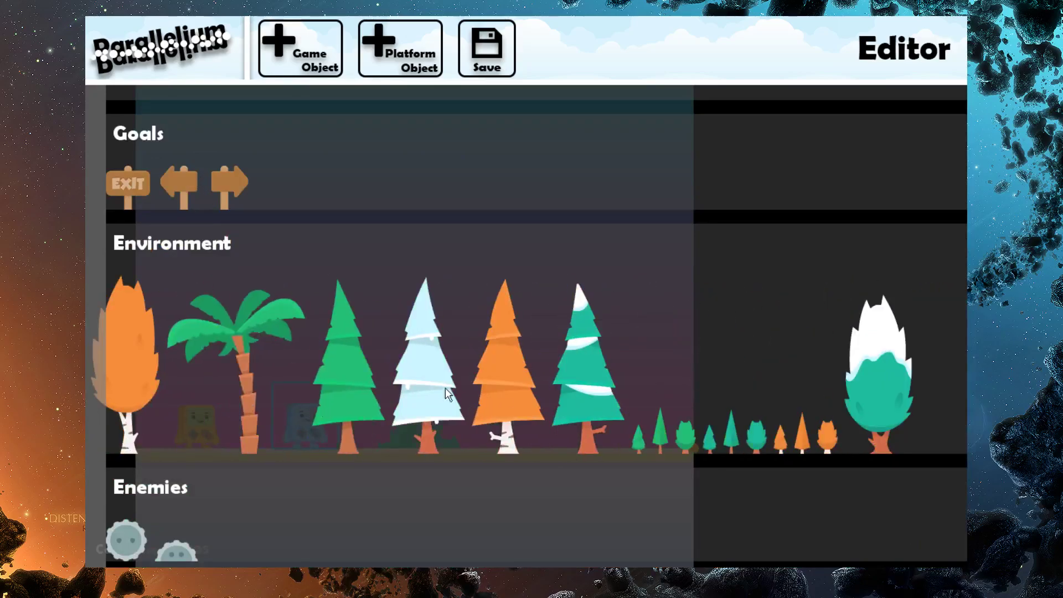
{"action": "scroll", "coordinate": [344, 397], "scroll_direction": "up", "scroll_amount": 2}
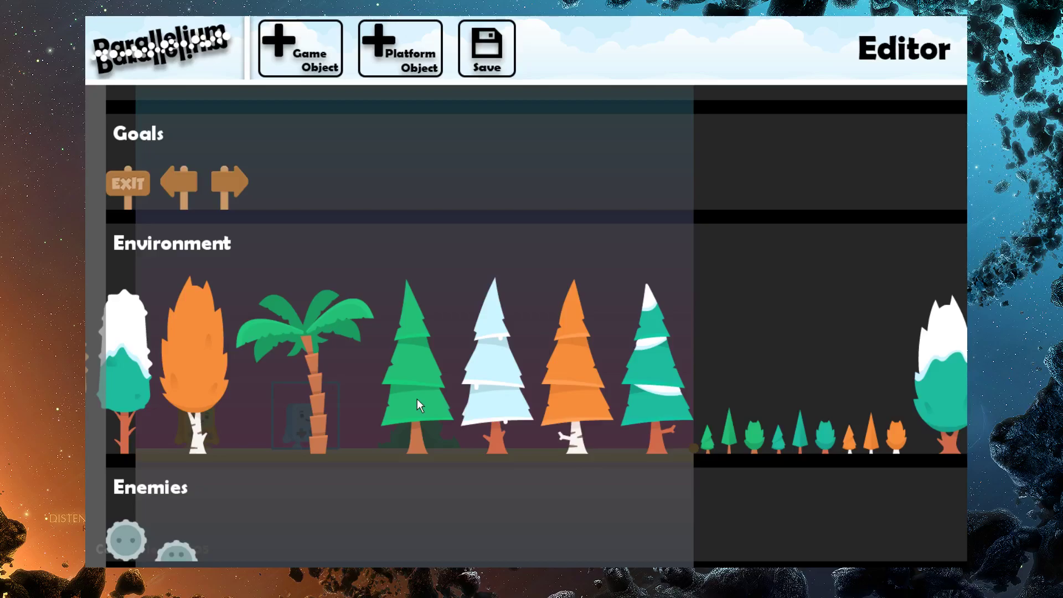
{"action": "left_click_drag", "start_coordinate": [417, 398], "coordinate": [618, 360]}
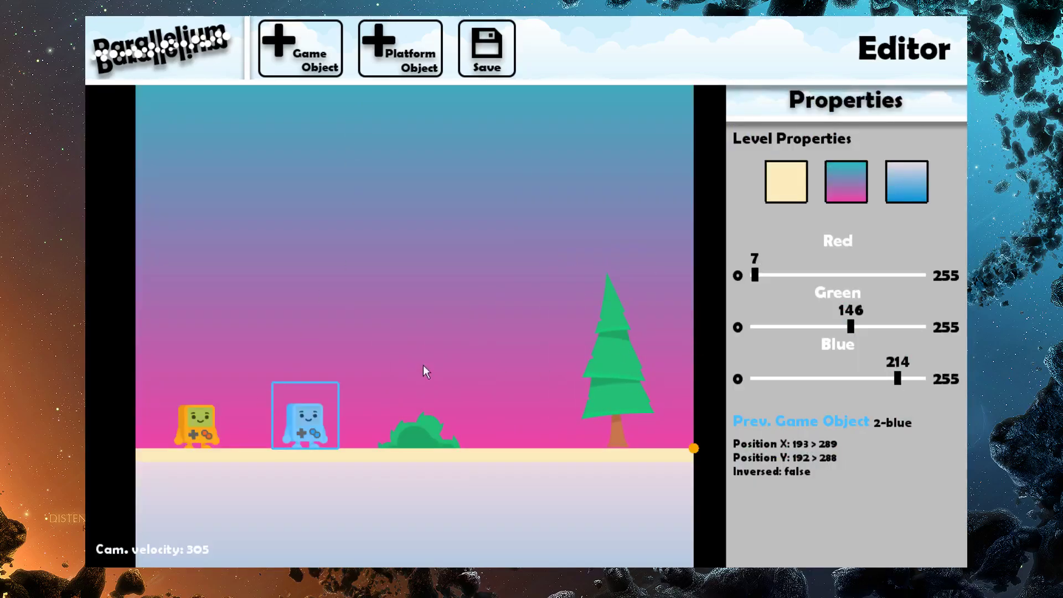
- Place a new horizontal gate in the sky above the bush, starting at X 345, Y 414
{"action": "key", "text": "d"}
{"action": "key", "text": "s"}
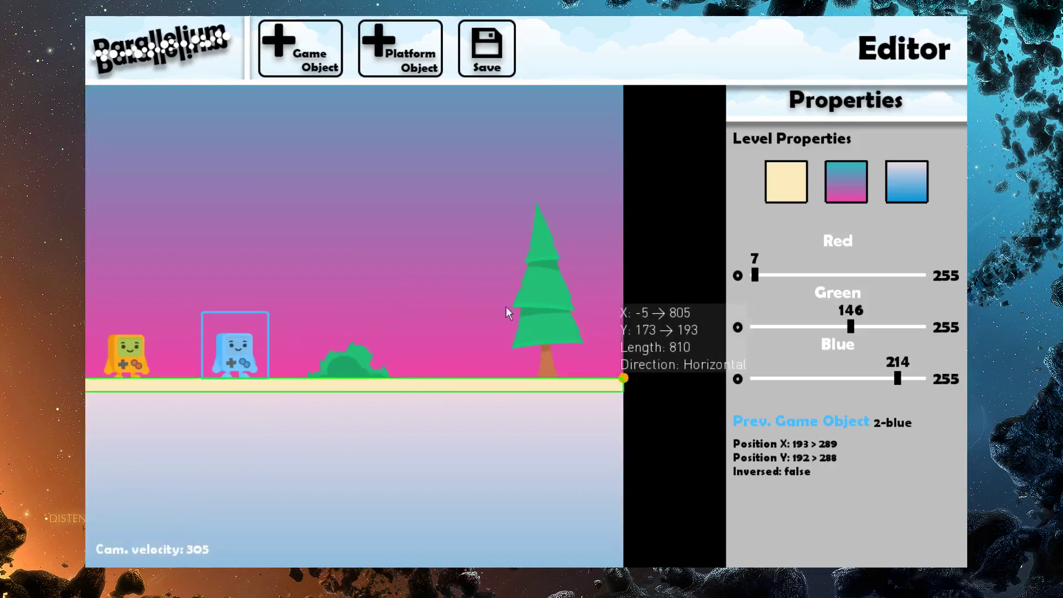
{"action": "left_click", "coordinate": [382, 55]}
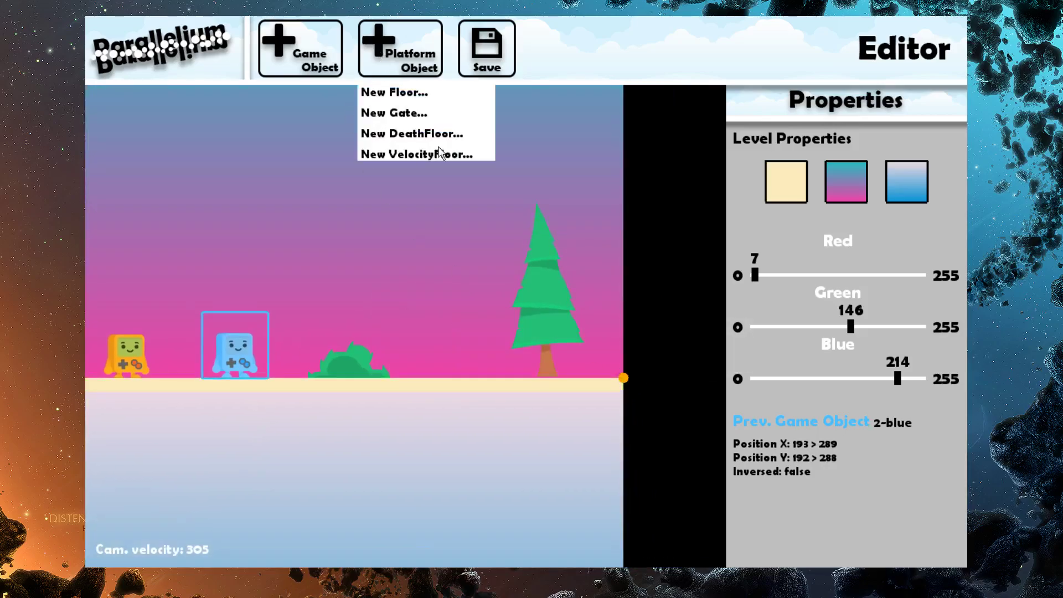
{"action": "left_click", "coordinate": [408, 114]}
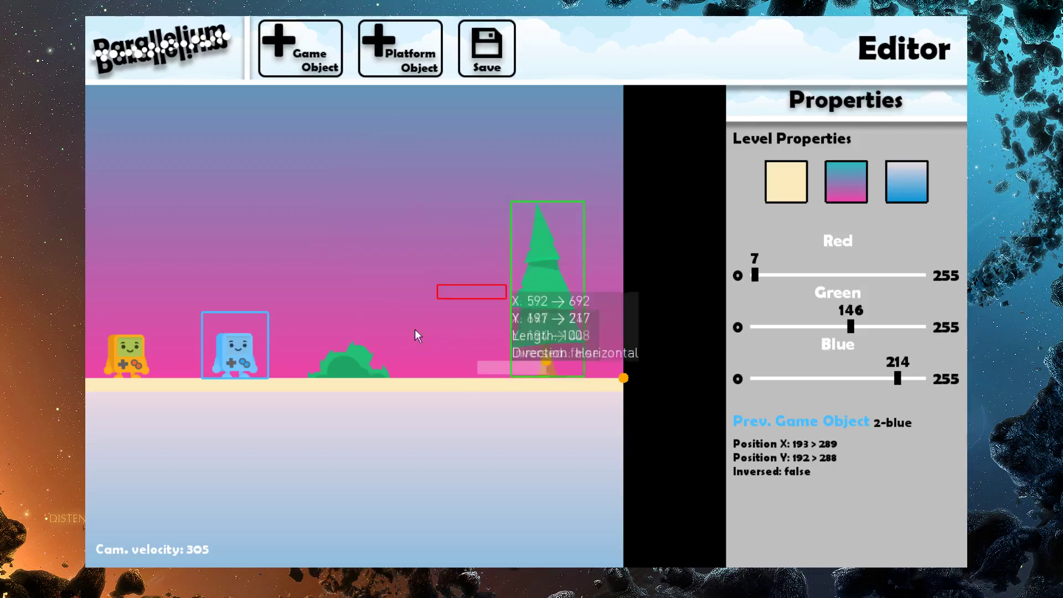
{"action": "left_click", "coordinate": [341, 218]}
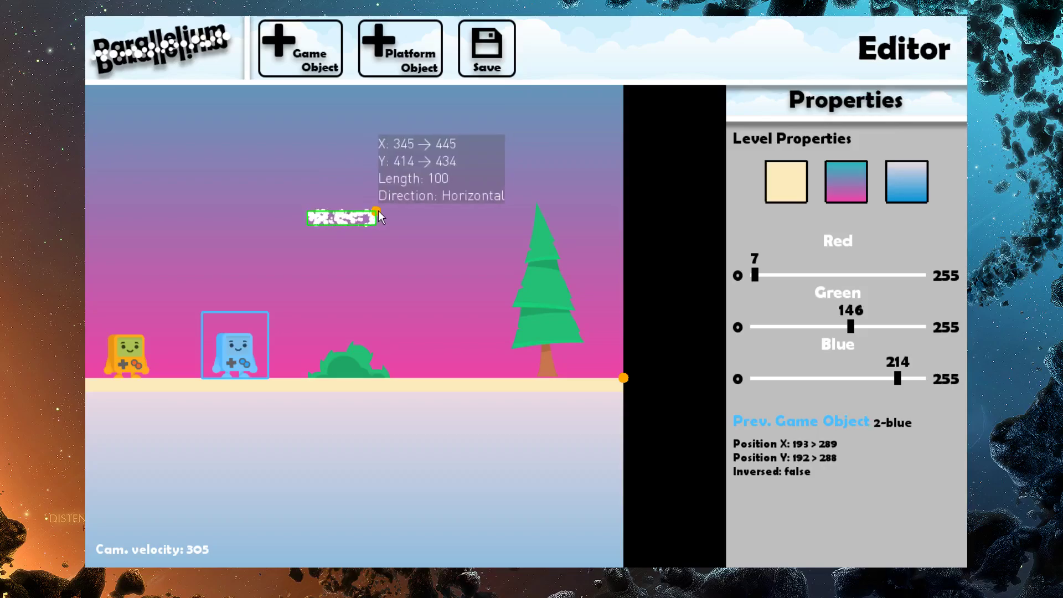
- Lengthen the gate to 541 and move it into the sky above the characters and bush
{"action": "left_click_drag", "start_coordinate": [387, 215], "coordinate": [670, 217]}
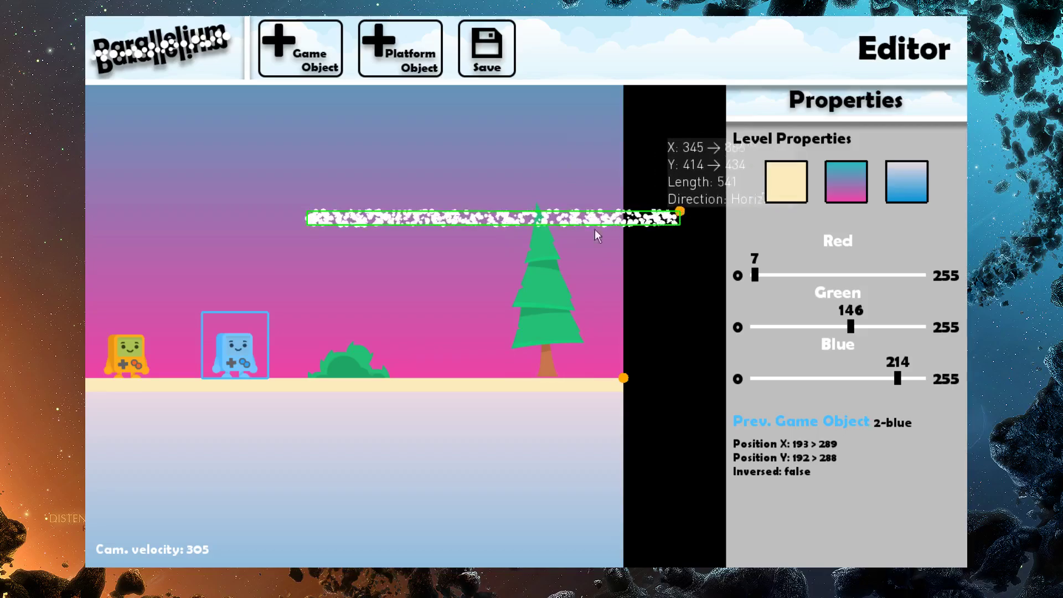
{"action": "left_click_drag", "start_coordinate": [493, 217], "coordinate": [323, 184]}
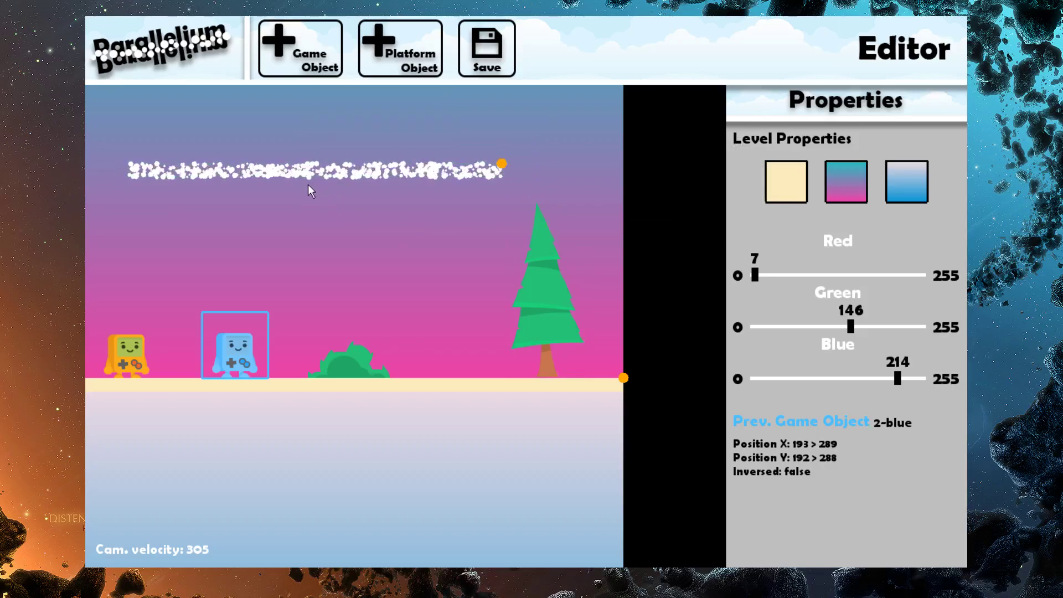
{"action": "left_click_drag", "start_coordinate": [380, 168], "coordinate": [298, 210]}
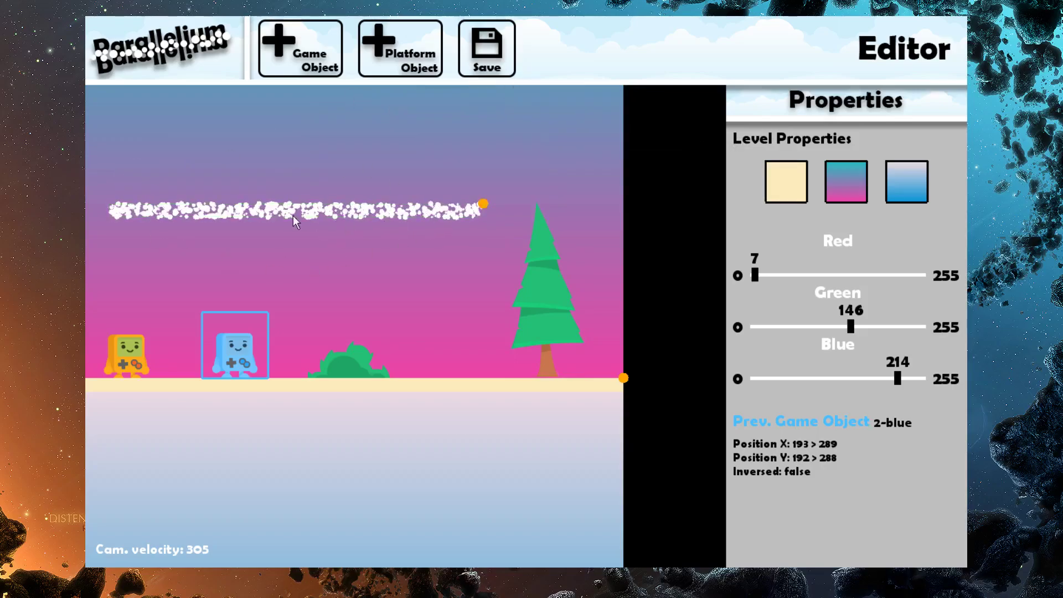
- Move the gate below the floor so that it starts at X 446, Y 92
{"action": "left_click_drag", "start_coordinate": [422, 397], "coordinate": [382, 367]}
{"action": "key", "text": "s"}
{"action": "key", "text": "d"}
{"action": "key", "text": "a"}
{"action": "key", "text": "d"}
{"action": "left_click_drag", "start_coordinate": [241, 174], "coordinate": [497, 396]}
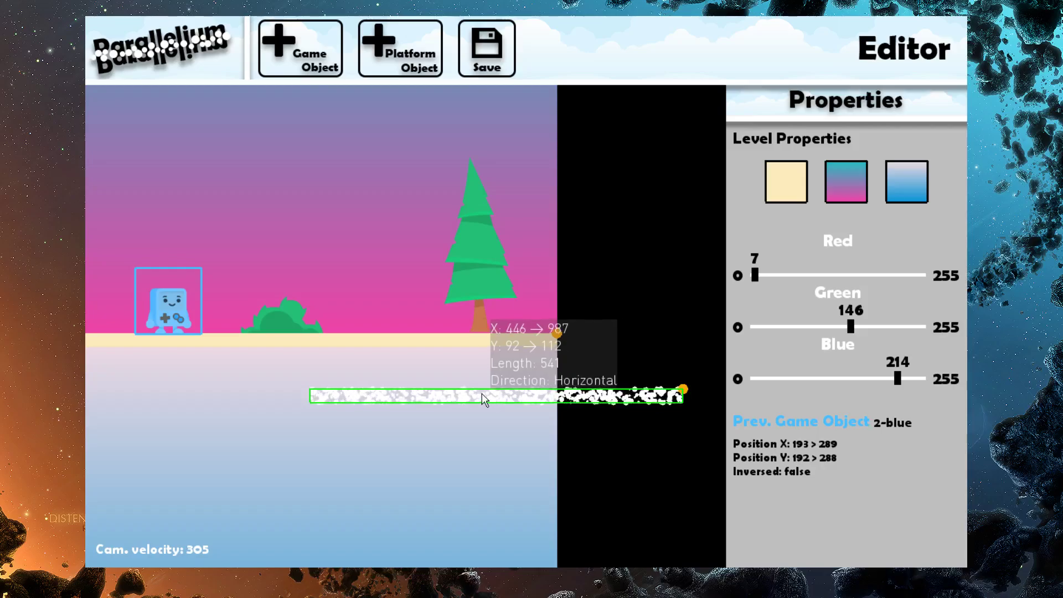
- Rotate the gate to vertical, shorten it to 176 and move it beside the floor's end at X 806, Y 174
{"action": "left_click", "coordinate": [375, 394]}
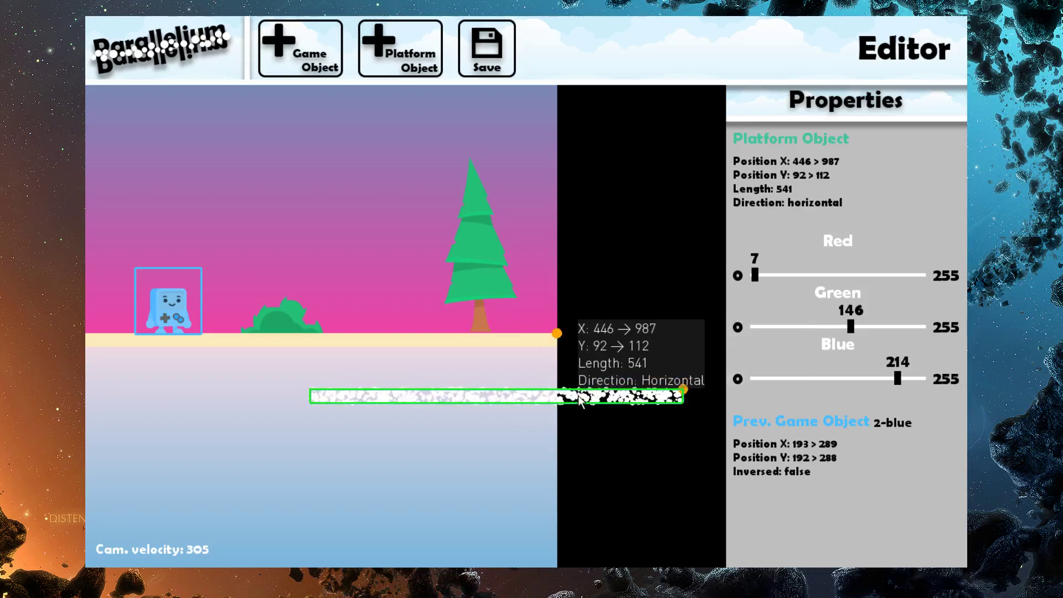
{"action": "left_click_drag", "start_coordinate": [576, 400], "coordinate": [580, 260]}
{"action": "key", "text": "r"}
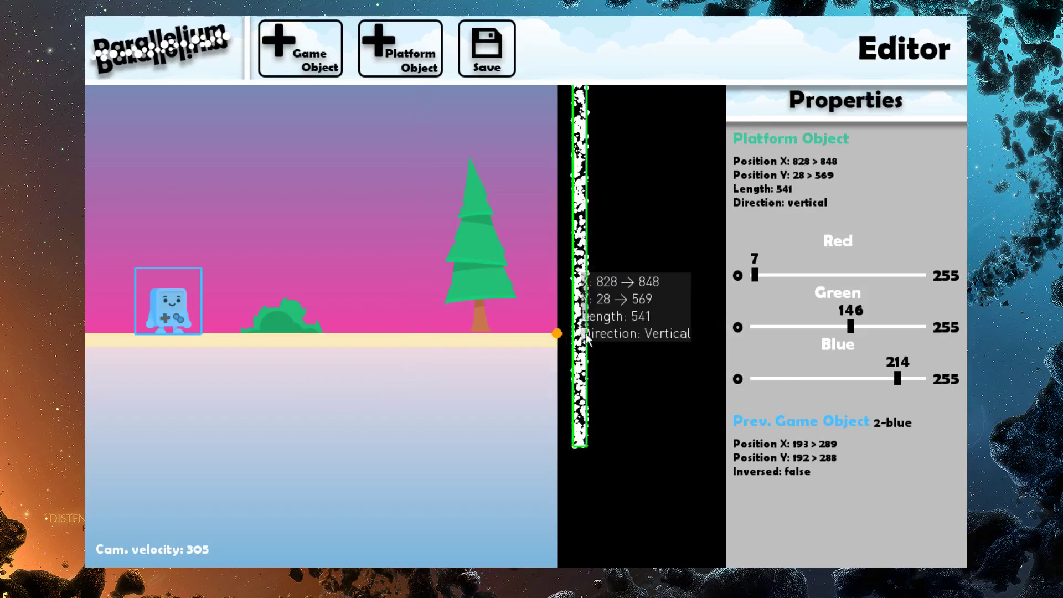
{"action": "key", "text": "w"}
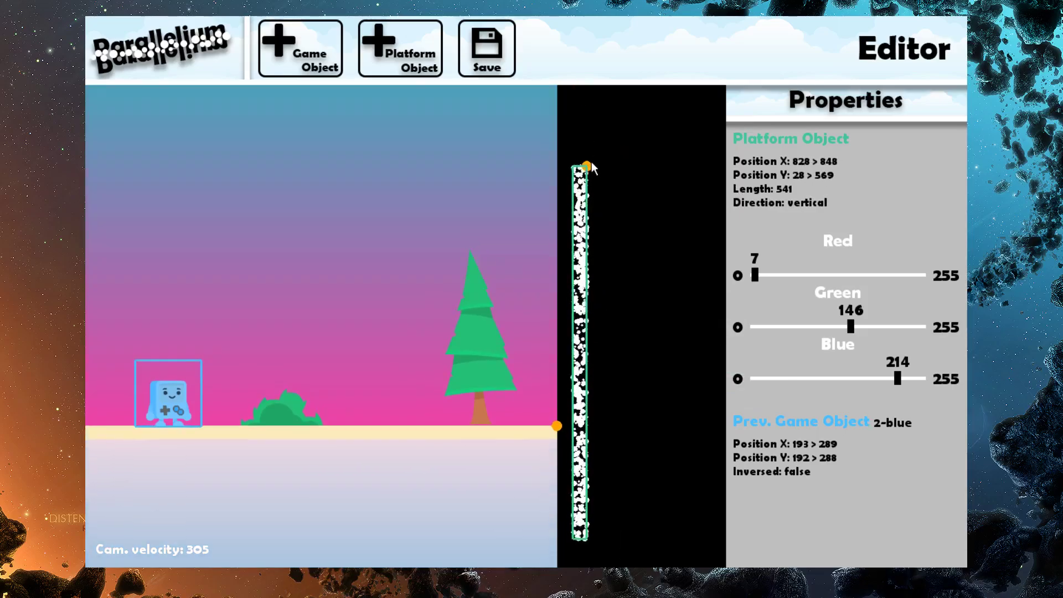
{"action": "left_click_drag", "start_coordinate": [587, 165], "coordinate": [567, 382]}
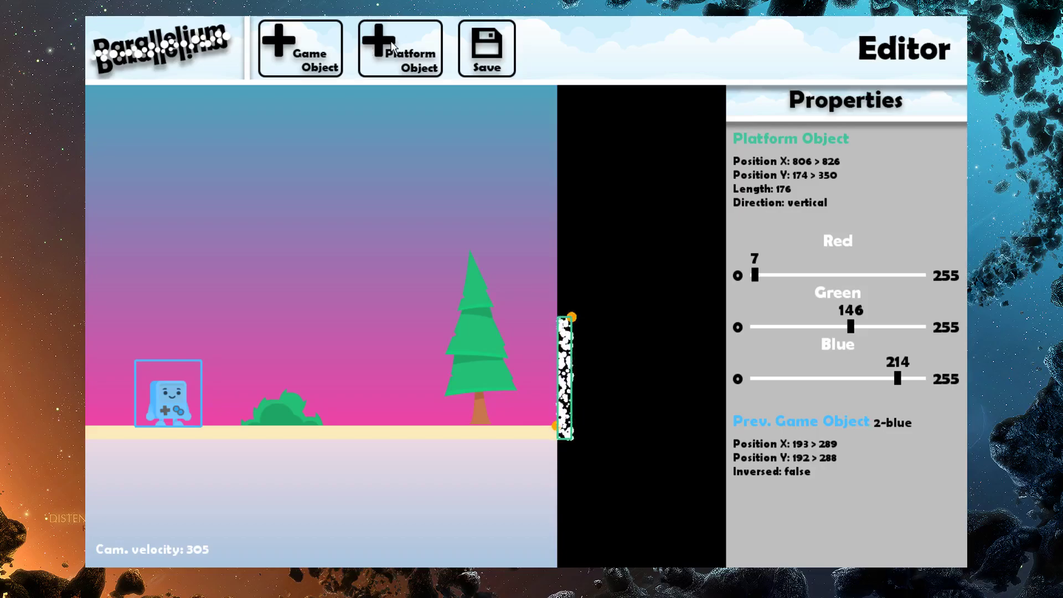
- Place a new horizontal VelocityFloor in the sky between the bush and the pine tree
{"action": "left_click", "coordinate": [391, 45]}
{"action": "left_click", "coordinate": [400, 154]}
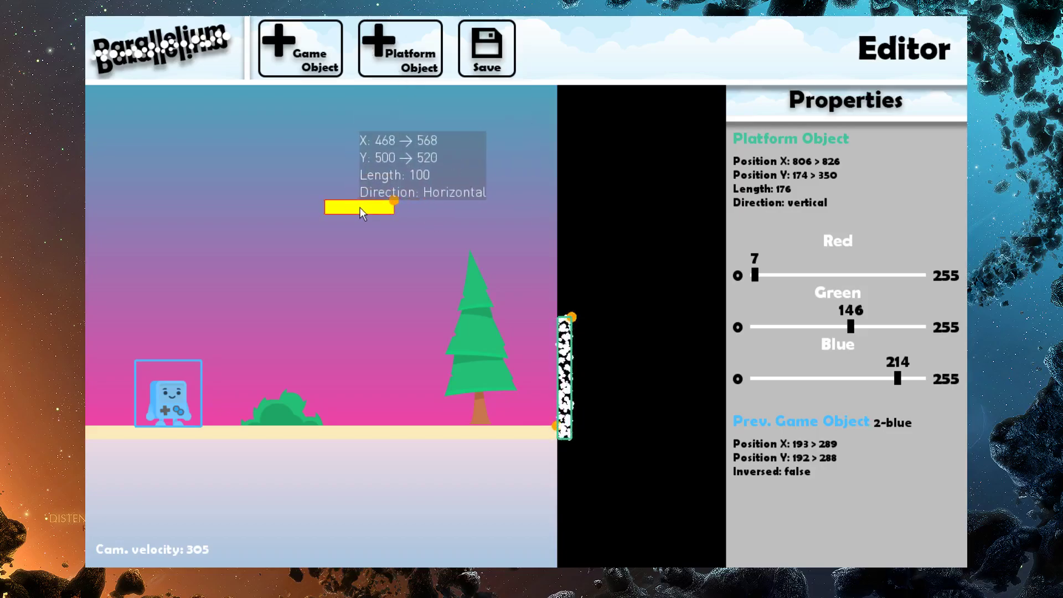
{"action": "key", "text": "r"}
{"action": "left_click", "coordinate": [361, 223]}
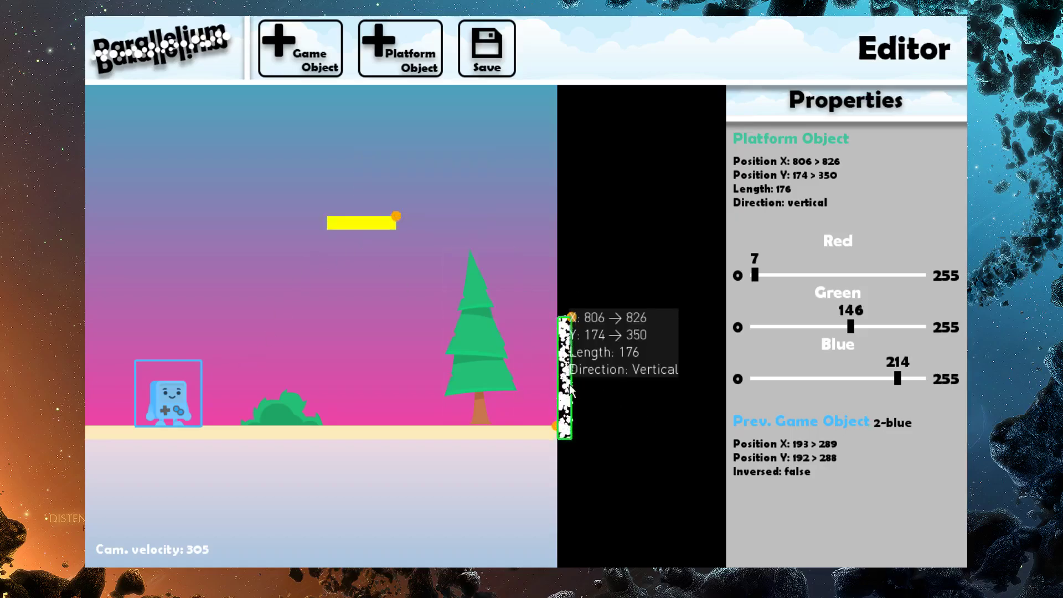
- Stand the vertical gate on the floor's end at X 784, Y 194 and place a new floor on top at X 783, Y 371
{"action": "mouse_move", "coordinate": [557, 367]}
{"action": "left_mouse_down"}
{"action": "mouse_move", "coordinate": [561, 382]}
{"action": "mouse_move", "coordinate": [550, 365]}
{"action": "left_mouse_up"}
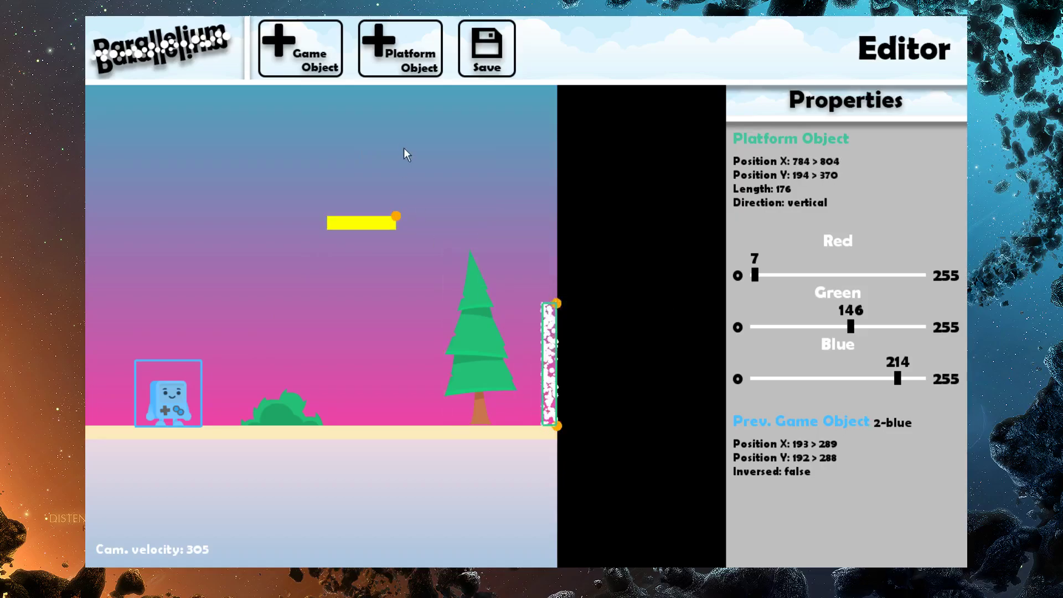
{"action": "left_click", "coordinate": [396, 70]}
{"action": "left_click", "coordinate": [403, 100]}
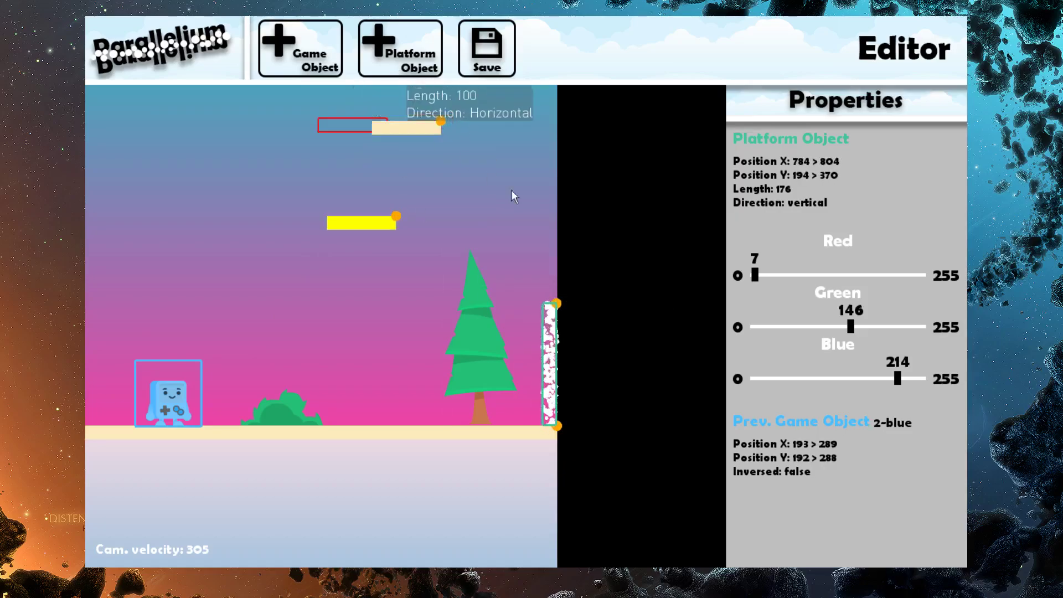
{"action": "left_click", "coordinate": [577, 296]}
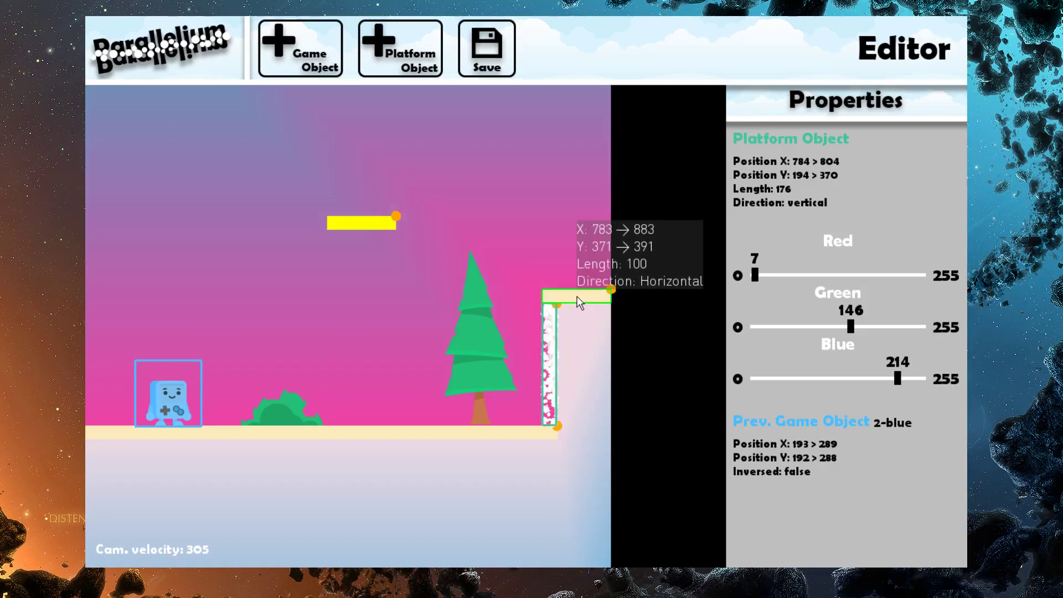
- Lengthen the new upper floor away from the gate to 583
{"action": "key", "text": "Right"}
{"action": "left_click_drag", "start_coordinate": [504, 290], "coordinate": [707, 289]}
{"action": "key", "text": "Right"}
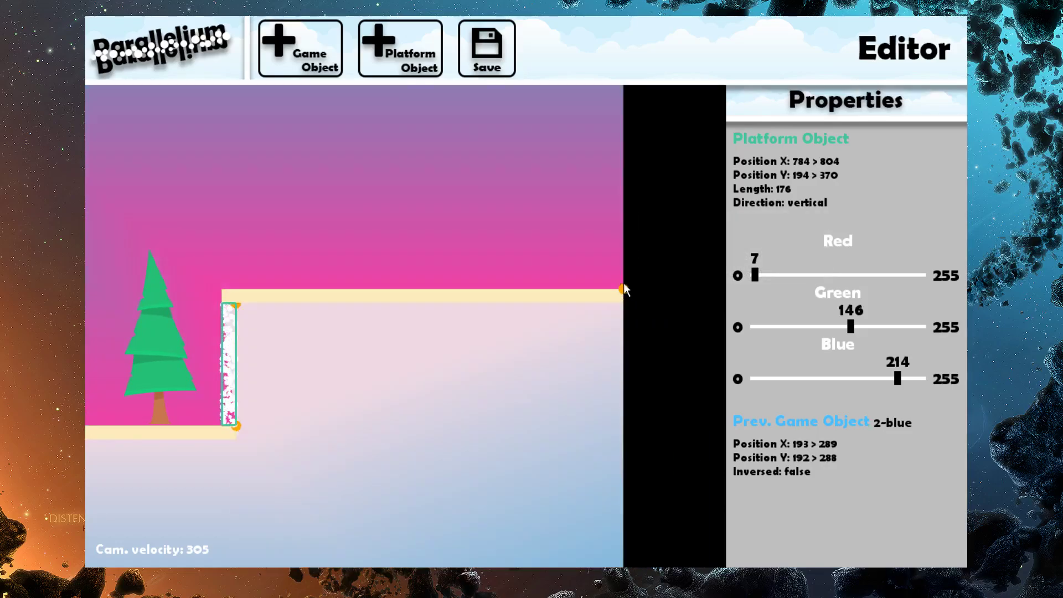
- Switch off the level's coloured background
{"action": "key", "text": "Left"}
{"action": "key", "text": "Up"}
{"action": "key", "text": "b"}
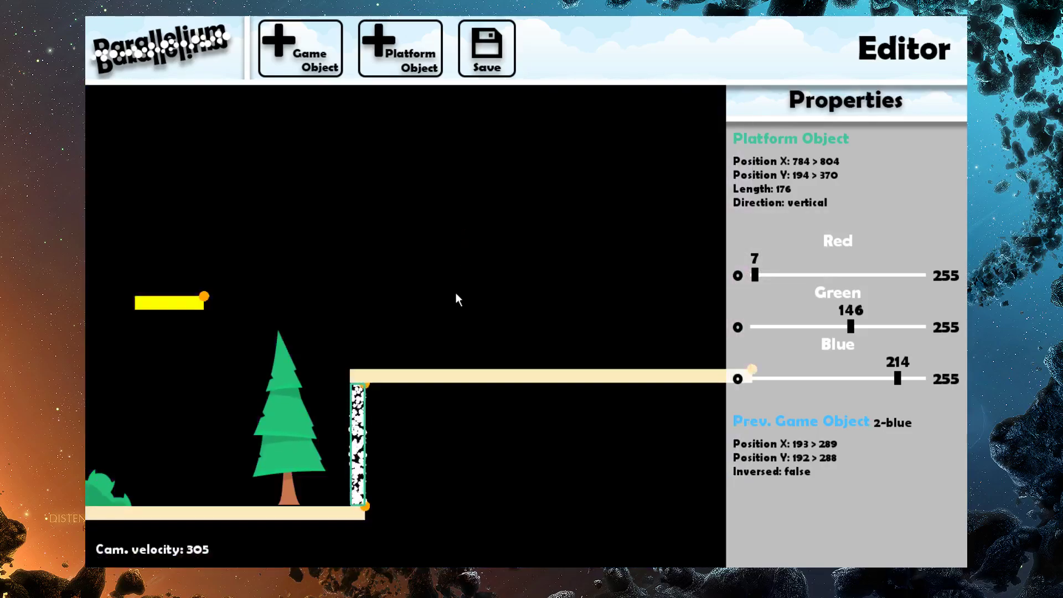
- Move the camera across the level to examine the characters, platforms and the upper floor against the black background
{"action": "key", "text": "Left"}
{"action": "key", "text": "Down"}
{"action": "key", "text": "Left"}
{"action": "key", "text": "Right"}
{"action": "key", "text": "Left"}
{"action": "key", "text": "Right"}
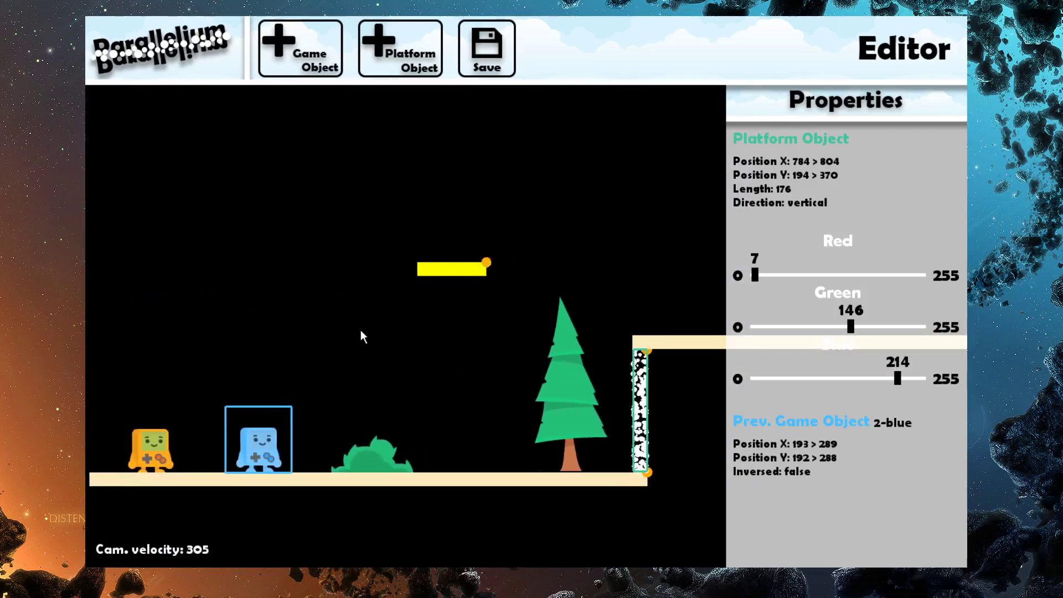
{"action": "key", "text": "Right"}
{"action": "key", "text": "Down"}
{"action": "key", "text": "Right"}
{"action": "key", "text": "Down"}
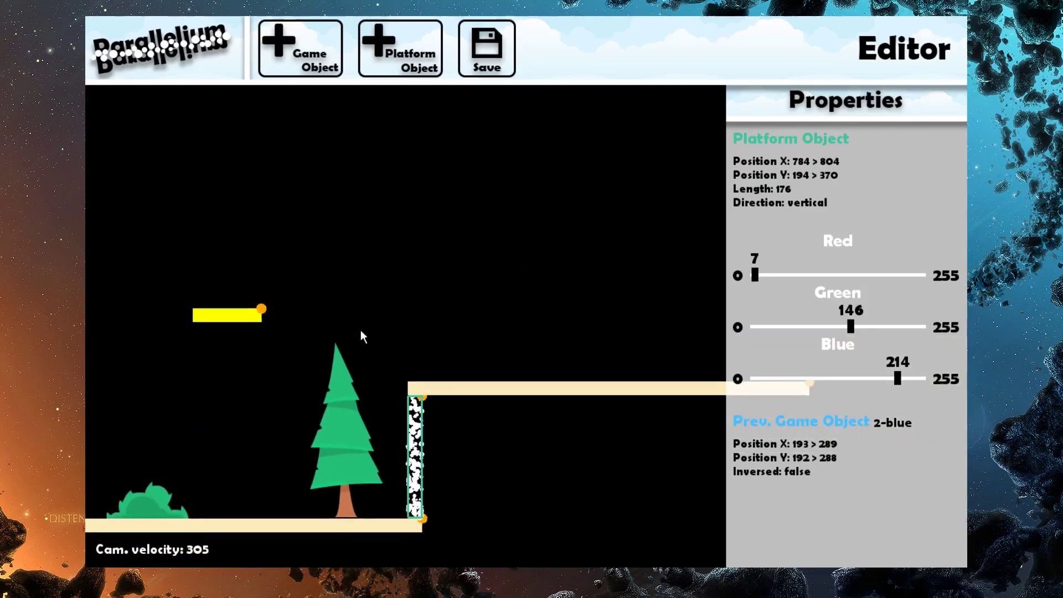
{"action": "mouse_move", "coordinate": [424, 375]}
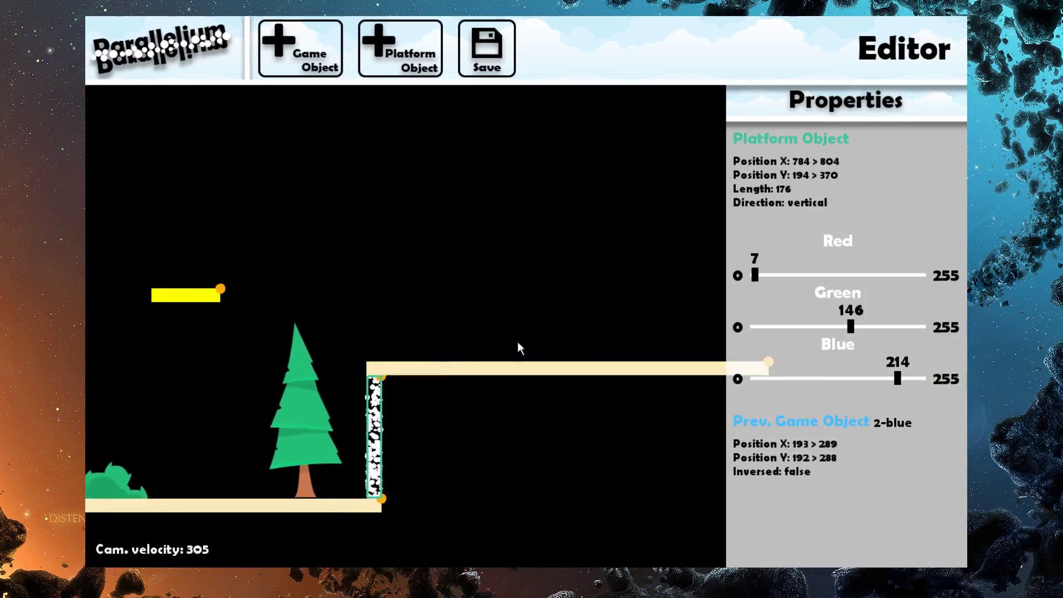
{"action": "key", "text": "Right"}
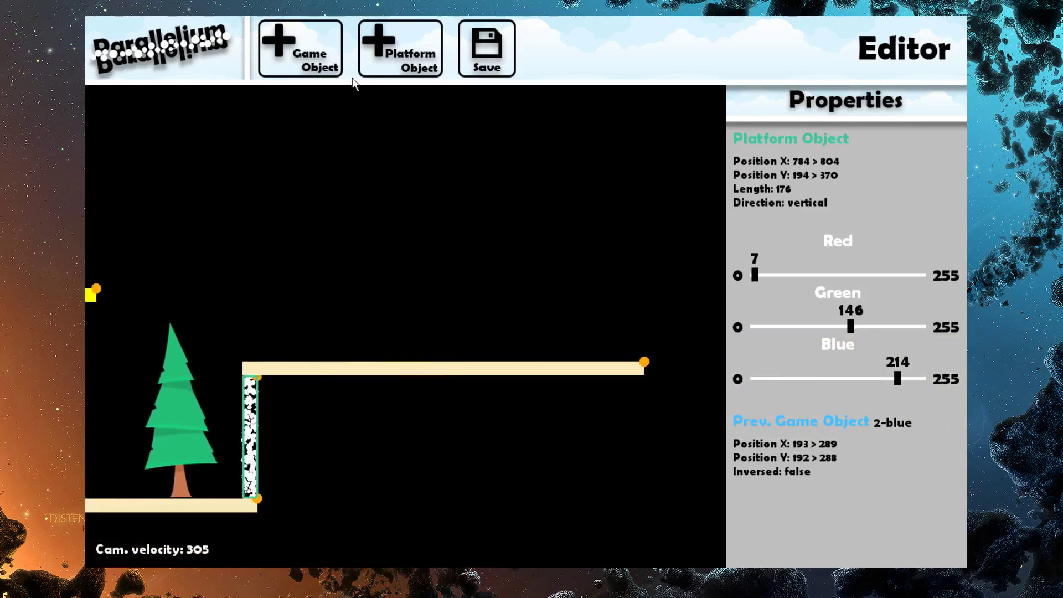
{"action": "mouse_move", "coordinate": [559, 368]}
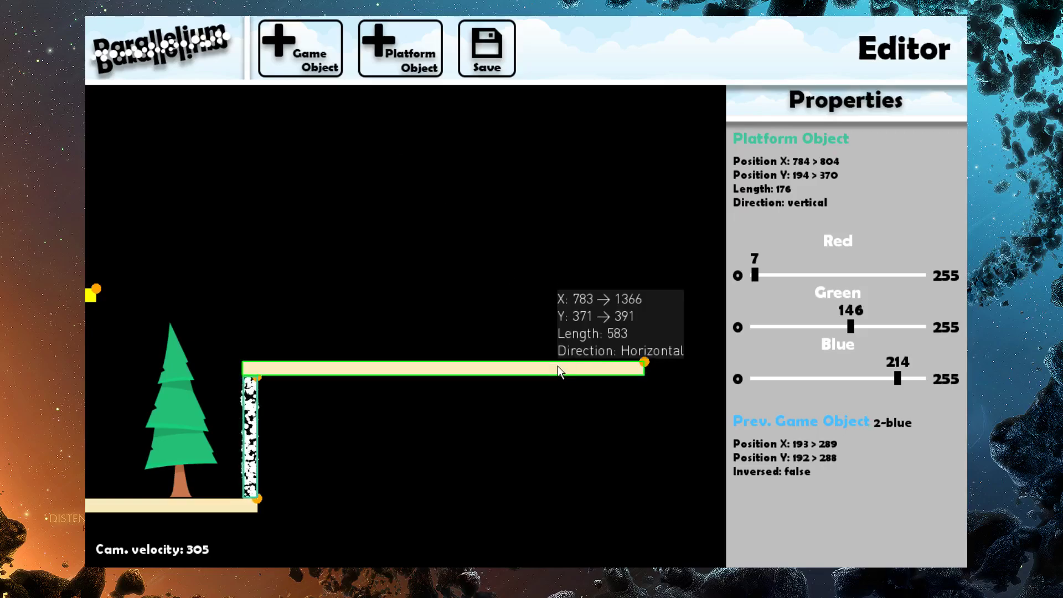
- Place a round enemy on the upper floor near the gate at X 871, Y 390, with a vertical path length of 241
{"action": "left_click", "coordinate": [689, 315]}
{"action": "left_click", "coordinate": [409, 54]}
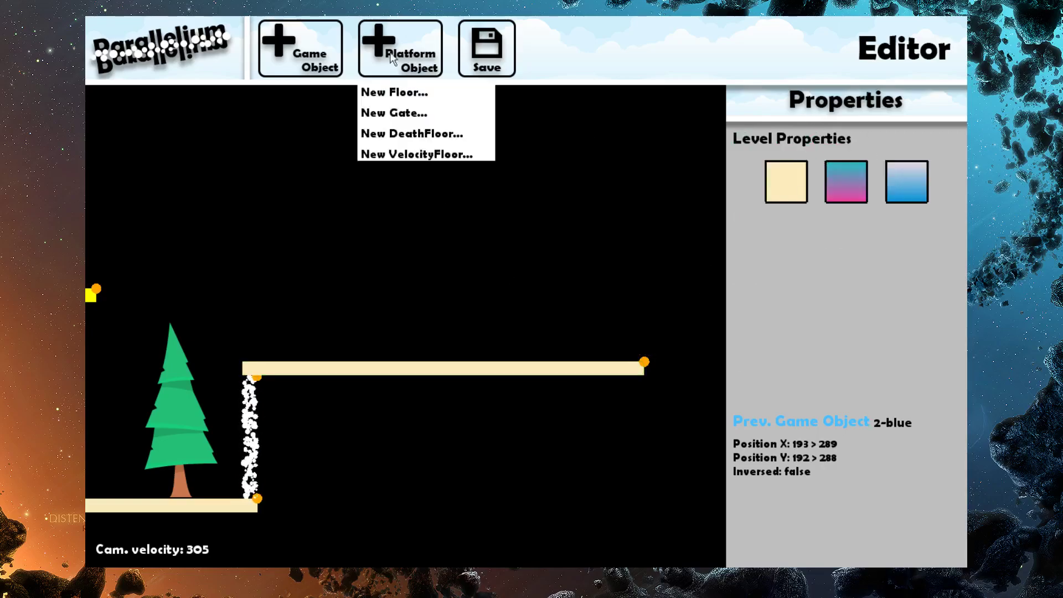
{"action": "left_click", "coordinate": [317, 57]}
{"action": "scroll", "coordinate": [173, 352], "scroll_direction": "down", "scroll_amount": 1}
{"action": "scroll", "coordinate": [178, 371], "scroll_direction": "up", "scroll_amount": 5}
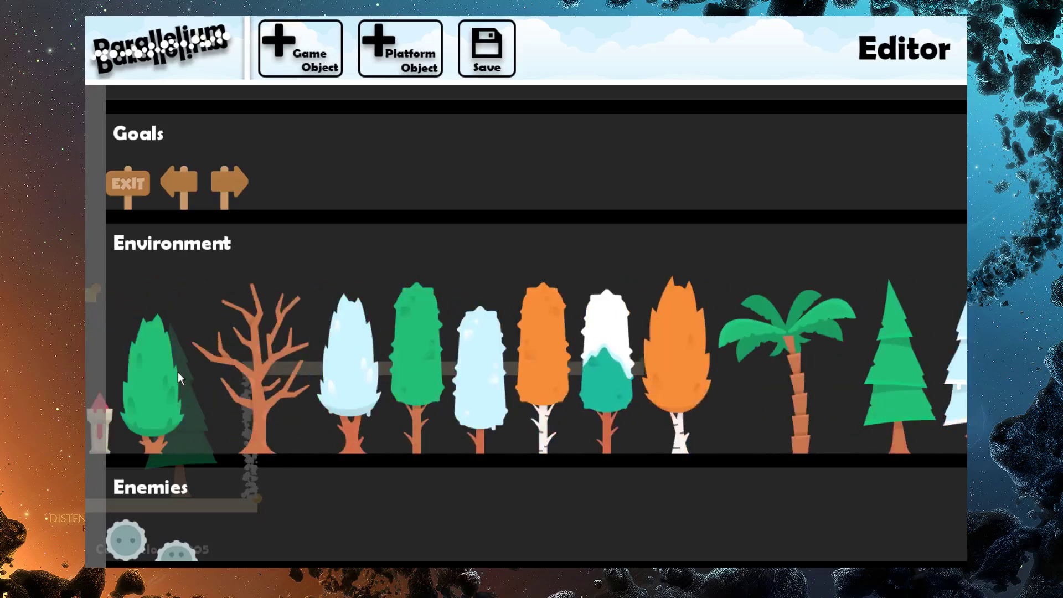
{"action": "left_click", "coordinate": [125, 540]}
{"action": "left_click", "coordinate": [349, 343]}
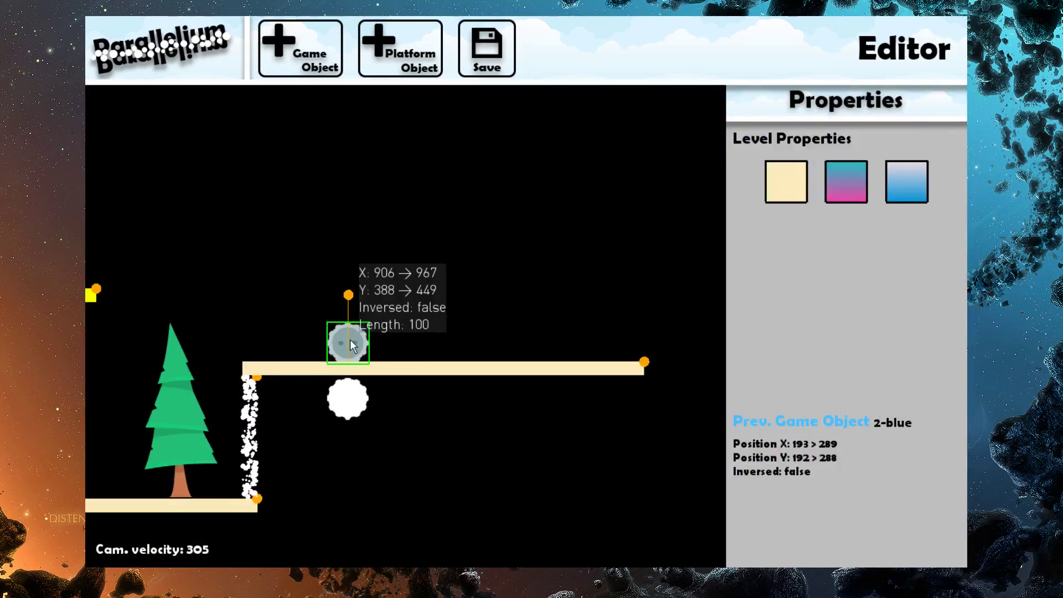
{"action": "left_click_drag", "start_coordinate": [349, 295], "coordinate": [349, 197]}
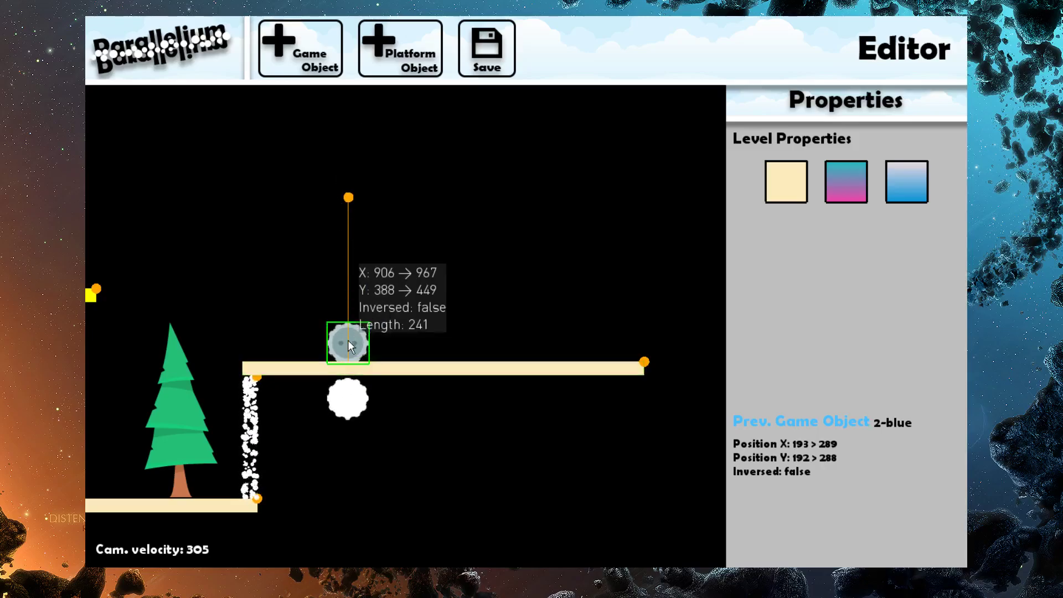
{"action": "left_click_drag", "start_coordinate": [351, 345], "coordinate": [325, 341]}
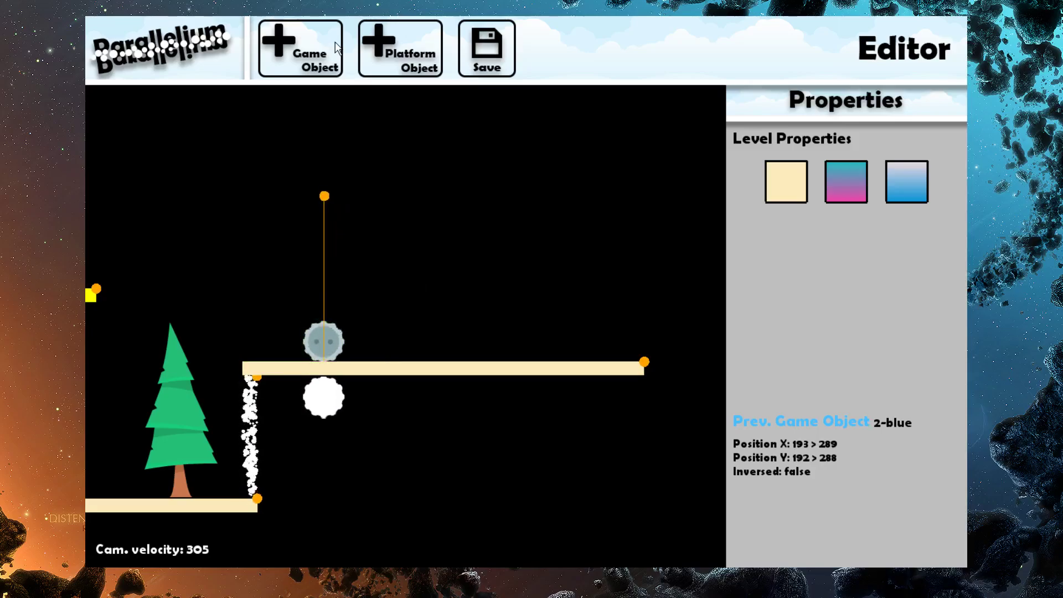
- Place a half-round enemy near the middle of the upper floor and shorten its horizontal path to stop well before the floor's end
{"action": "left_click", "coordinate": [382, 53]}
{"action": "left_click", "coordinate": [293, 61]}
{"action": "left_click_drag", "start_coordinate": [175, 554], "coordinate": [594, 350]}
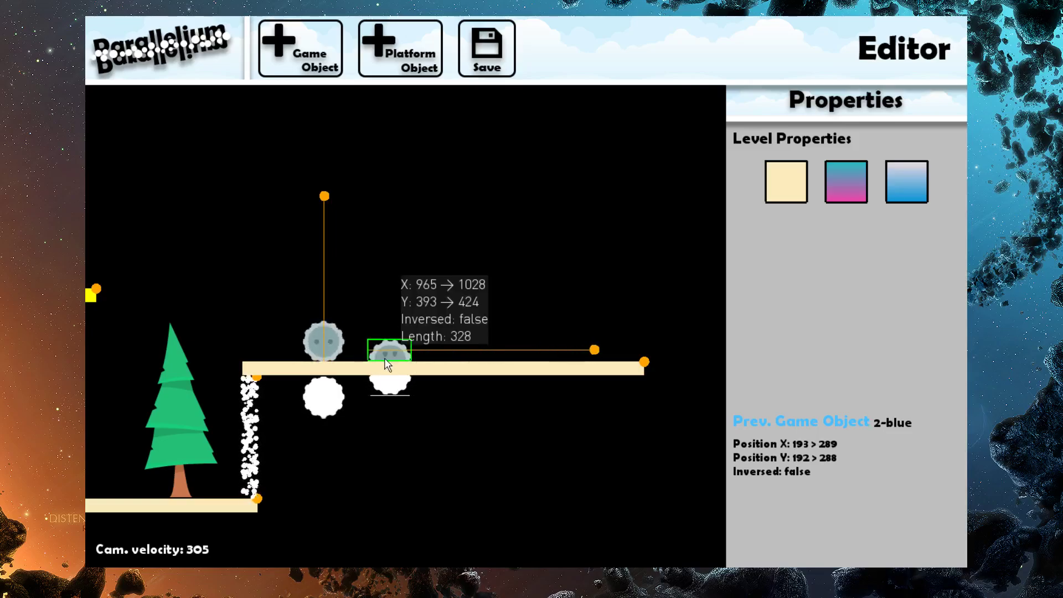
{"action": "left_click_drag", "start_coordinate": [391, 351], "coordinate": [387, 351]}
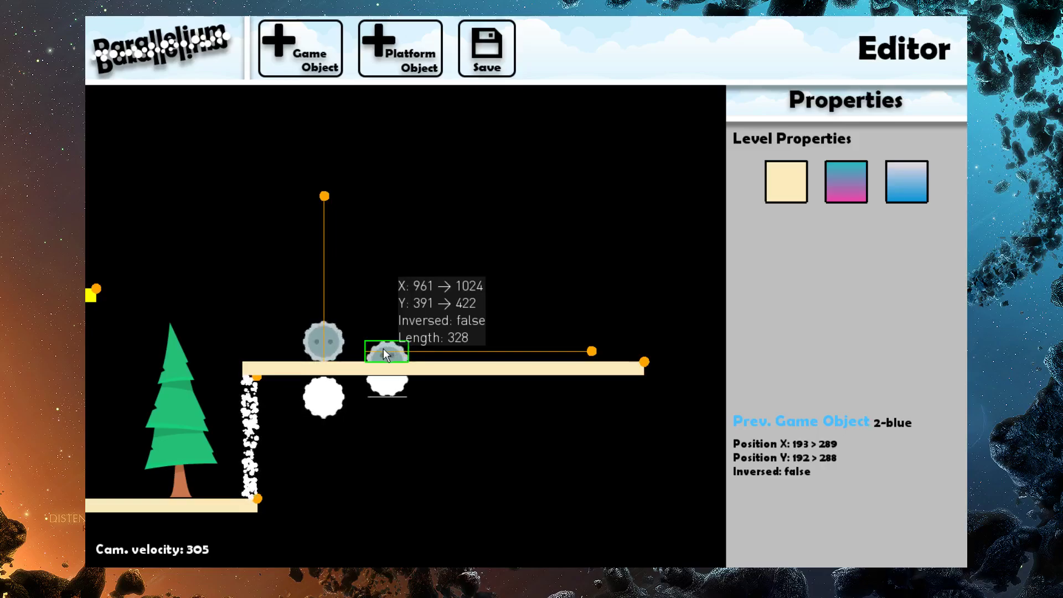
{"action": "left_click_drag", "start_coordinate": [394, 351], "coordinate": [435, 351]}
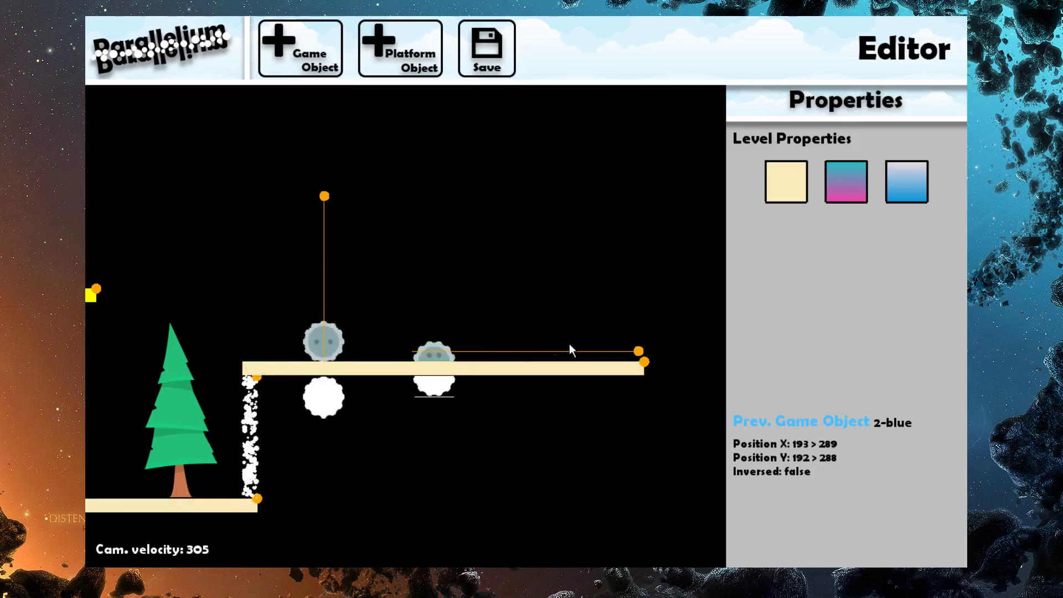
{"action": "left_click_drag", "start_coordinate": [639, 351], "coordinate": [537, 352]}
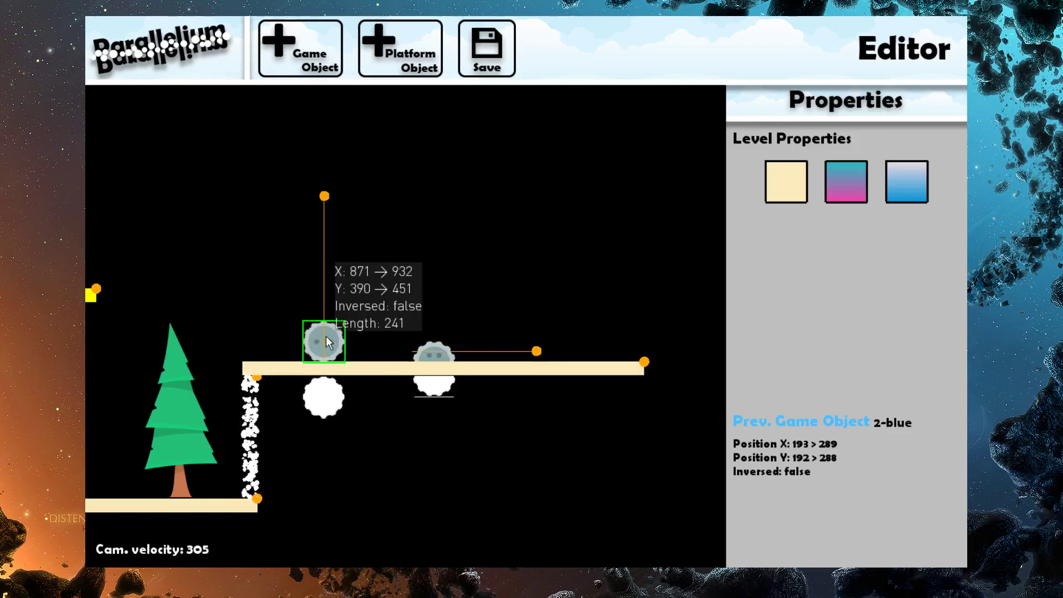
- Invert the vertically moving enemy to the underside of the upper floor and restore it to the upper side
{"action": "mouse_move", "coordinate": [317, 340]}
{"action": "left_mouse_down"}
{"action": "mouse_move", "coordinate": [323, 350]}
{"action": "mouse_move", "coordinate": [328, 314]}
{"action": "mouse_move", "coordinate": [318, 347]}
{"action": "left_mouse_up"}
{"action": "key", "text": "i"}
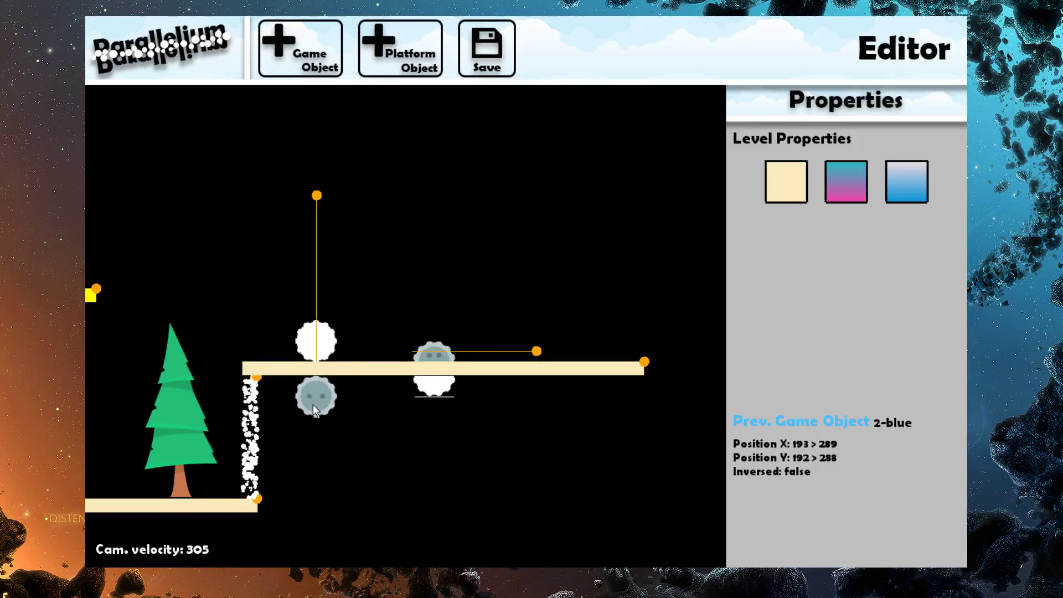
{"action": "mouse_move", "coordinate": [317, 340]}
{"action": "left_mouse_down"}
{"action": "mouse_move", "coordinate": [319, 327]}
{"action": "mouse_move", "coordinate": [314, 341]}
{"action": "left_mouse_up"}
{"action": "key", "text": "i"}
- Move the vertically moving enemy closer to the gate, to X 851, Y 391
{"action": "key", "text": "Left"}
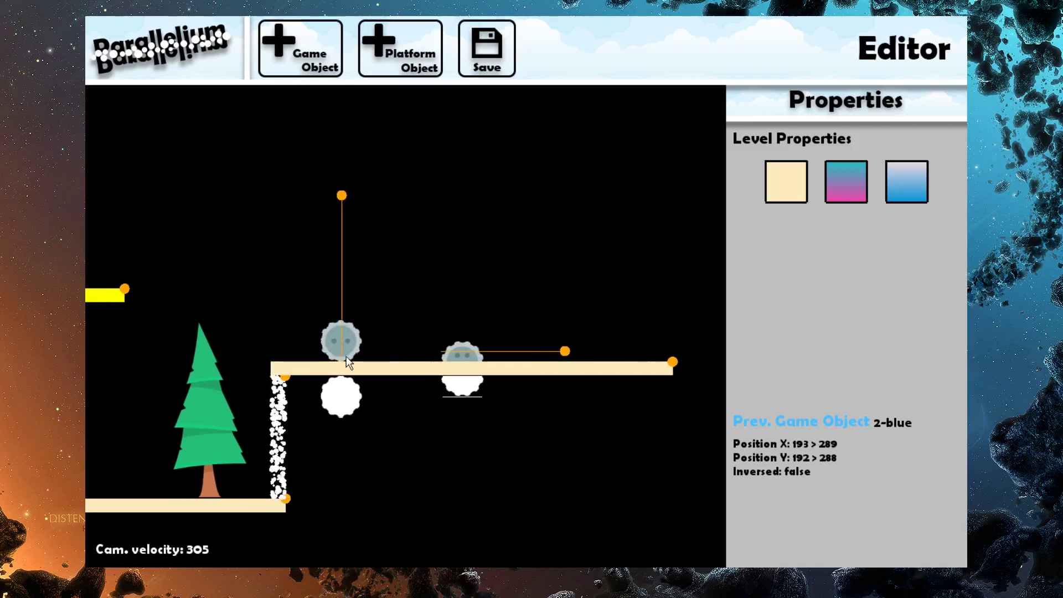
{"action": "key", "text": "Down"}
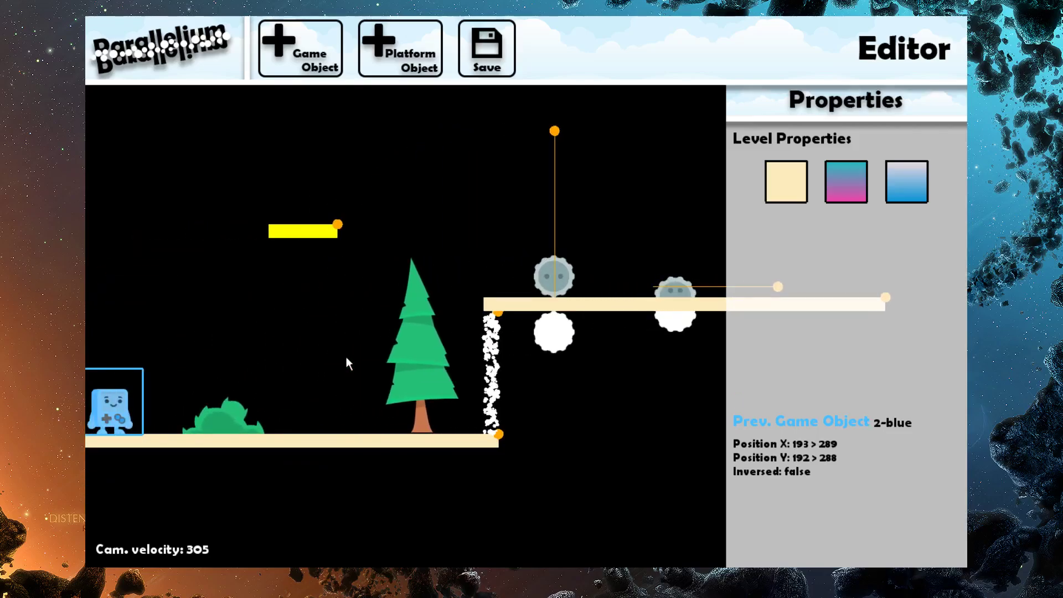
{"action": "key", "text": "Right"}
{"action": "left_click_drag", "start_coordinate": [507, 268], "coordinate": [503, 275]}
{"action": "key", "text": "Right"}
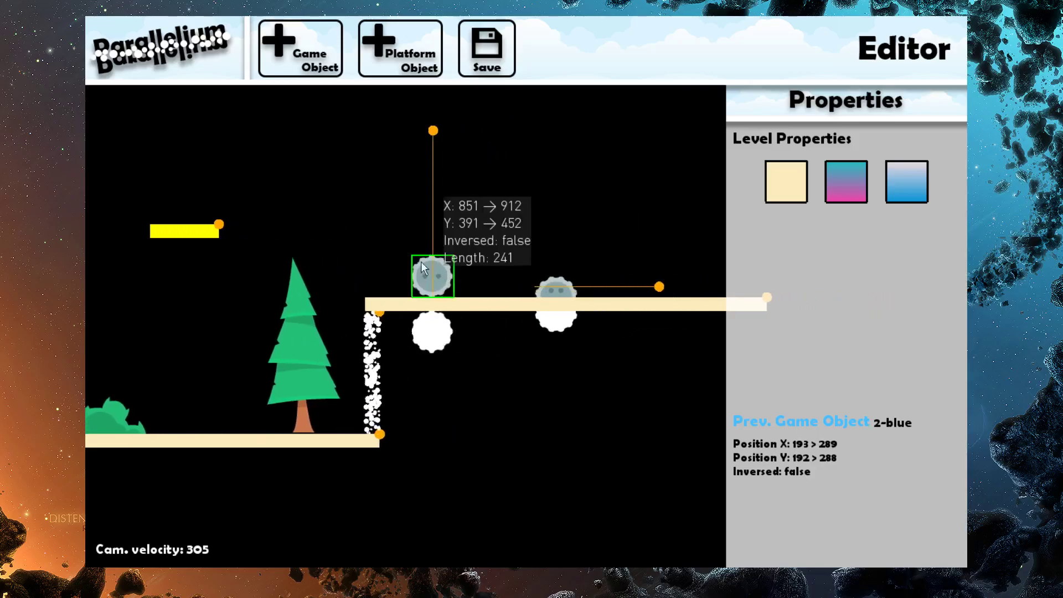
- Place an exit sign at the far end of the upper floor at X 1295, Y 394
{"action": "left_click", "coordinate": [324, 62]}
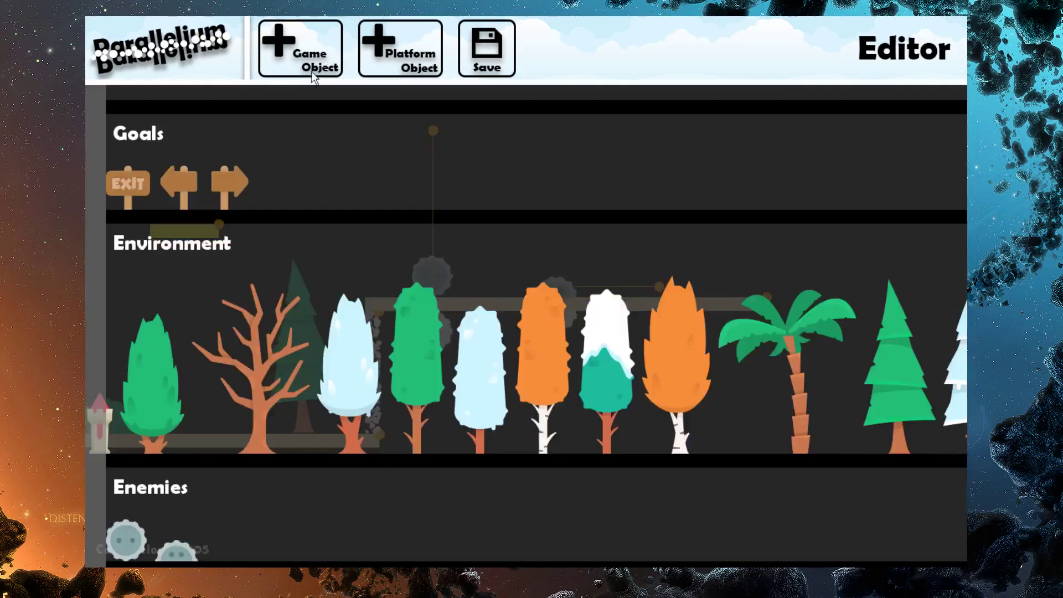
{"action": "left_click", "coordinate": [139, 184]}
{"action": "key", "text": "Right"}
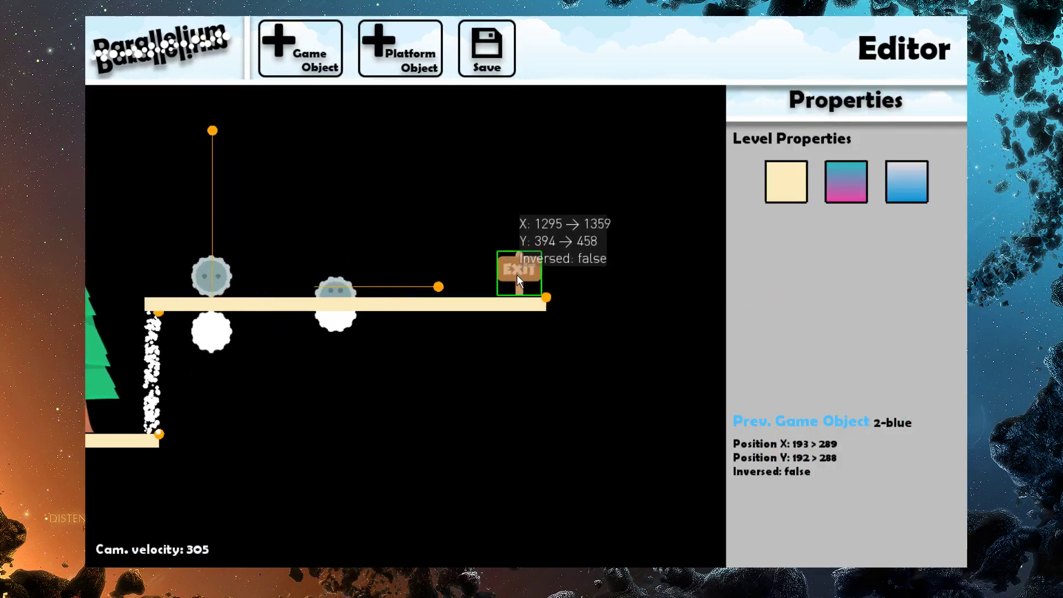
{"action": "left_click", "coordinate": [518, 274]}
- Place a right-arrow sign at X 1205, Y 436 and a left-arrow sign above it at X 1253, Y 495
{"action": "left_click", "coordinate": [318, 61]}
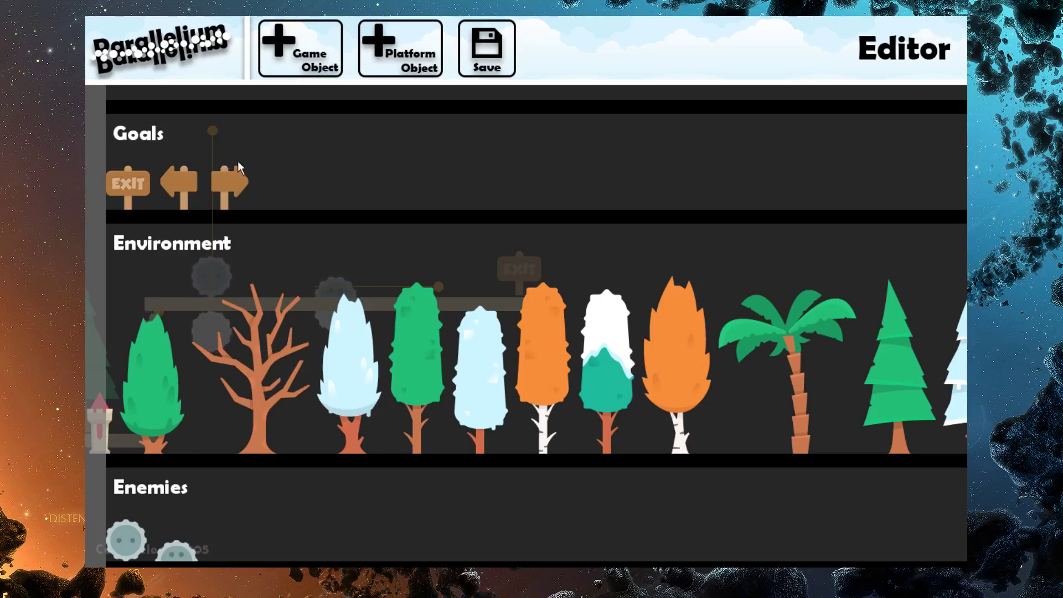
{"action": "left_click_drag", "start_coordinate": [228, 199], "coordinate": [471, 244]}
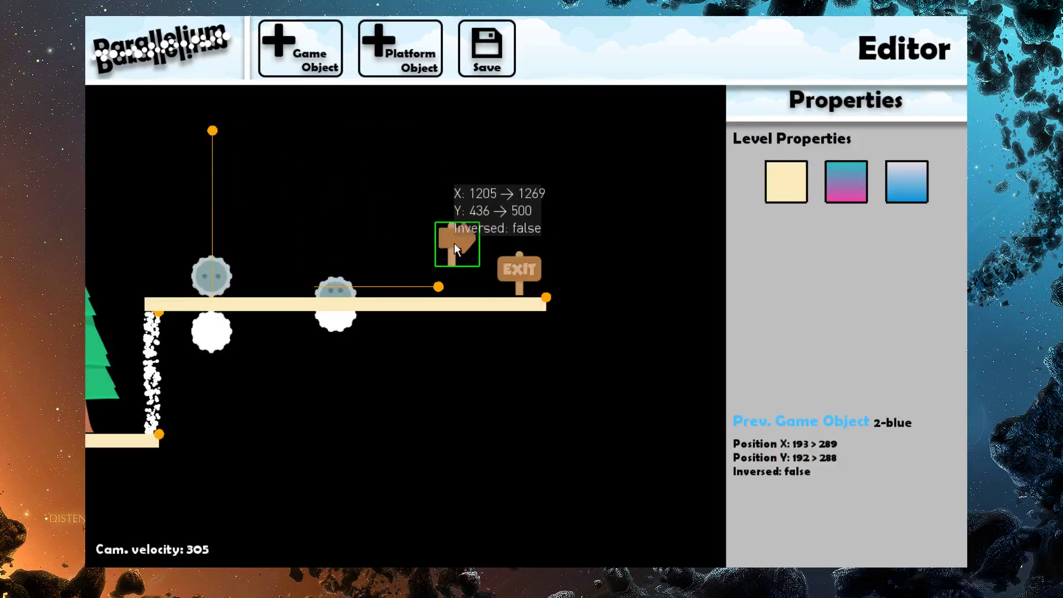
{"action": "left_click", "coordinate": [455, 243]}
{"action": "left_click", "coordinate": [291, 68]}
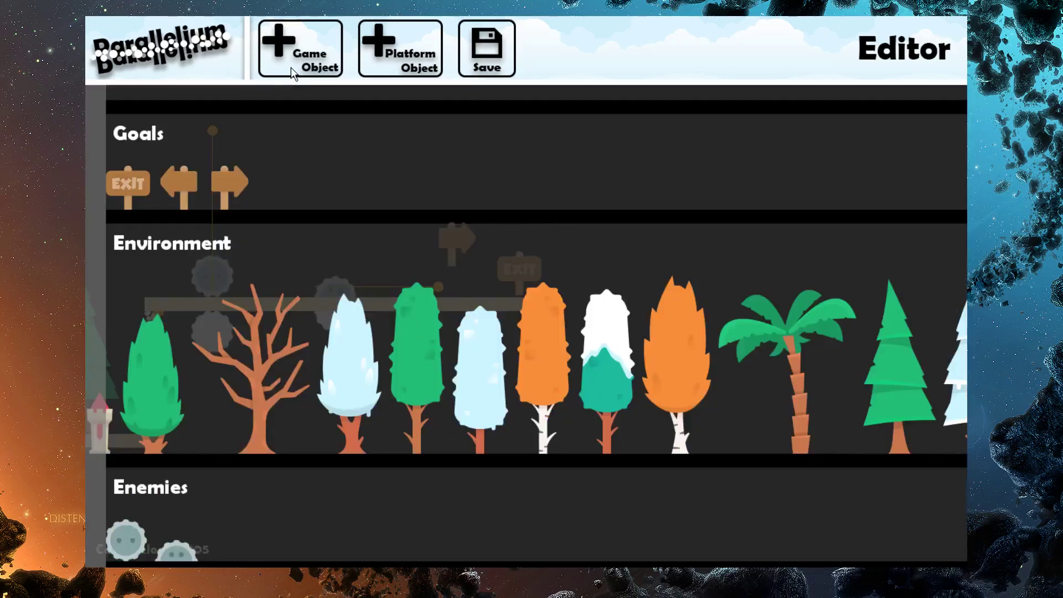
{"action": "left_click", "coordinate": [178, 186]}
{"action": "left_click", "coordinate": [139, 232]}
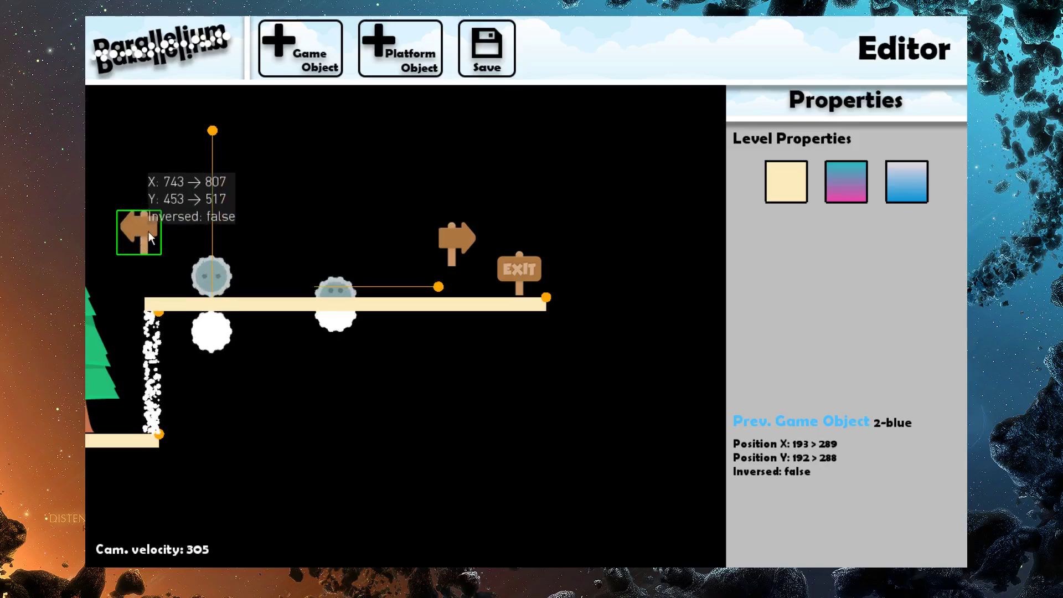
{"action": "left_click_drag", "start_coordinate": [141, 232], "coordinate": [482, 216]}
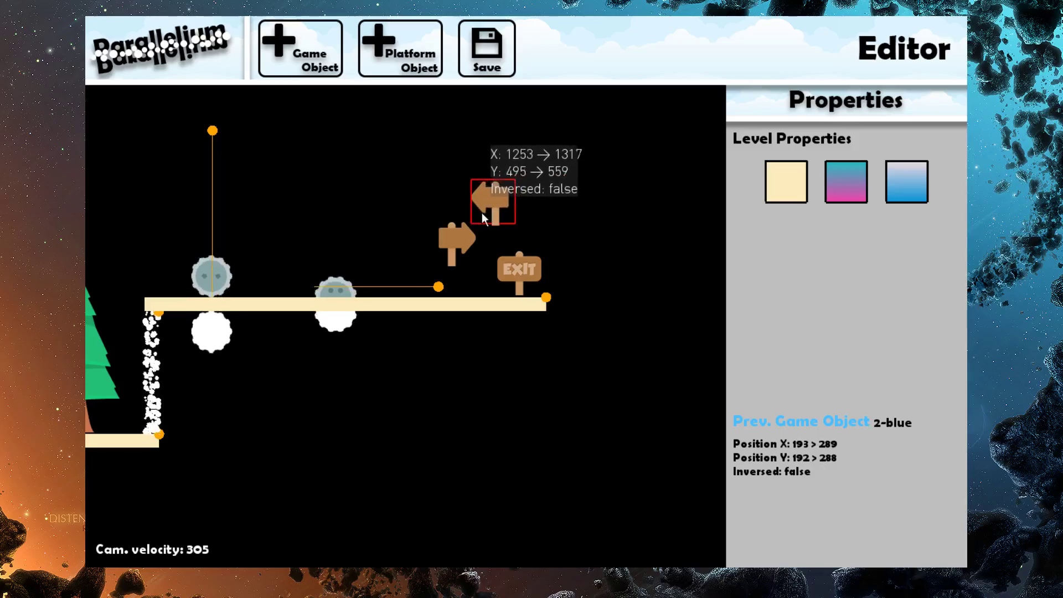
- Delete the arrow signs and the exit sign from the upper floor's end
{"action": "right_click", "coordinate": [456, 235]}
{"action": "left_click", "coordinate": [300, 58]}
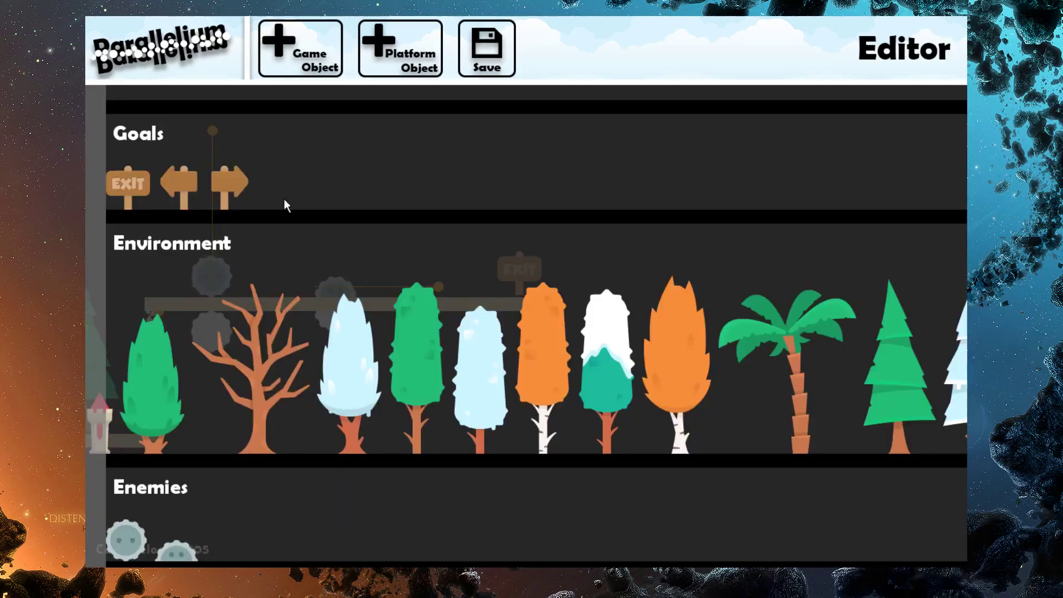
{"action": "key", "text": "Escape"}
{"action": "left_click_drag", "start_coordinate": [514, 261], "coordinate": [526, 214]}
{"action": "right_click", "coordinate": [520, 223]}
- Place a blue checkpoint flag on the lower floor between the bush and the pine tree at X 520, Y 191
{"action": "left_click", "coordinate": [301, 72]}
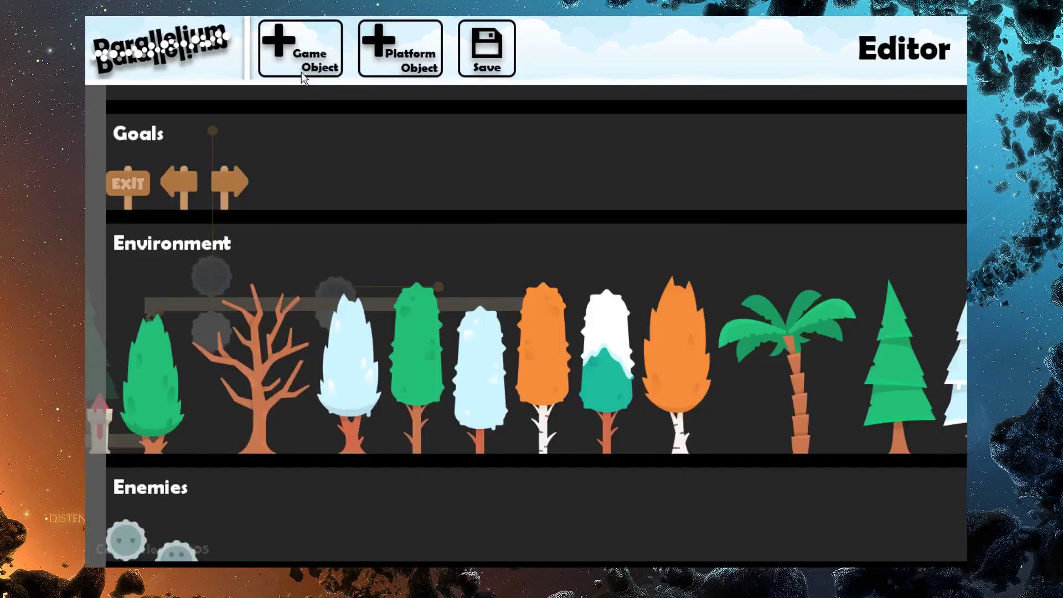
{"action": "scroll", "coordinate": [102, 366], "scroll_direction": "up", "scroll_amount": 3}
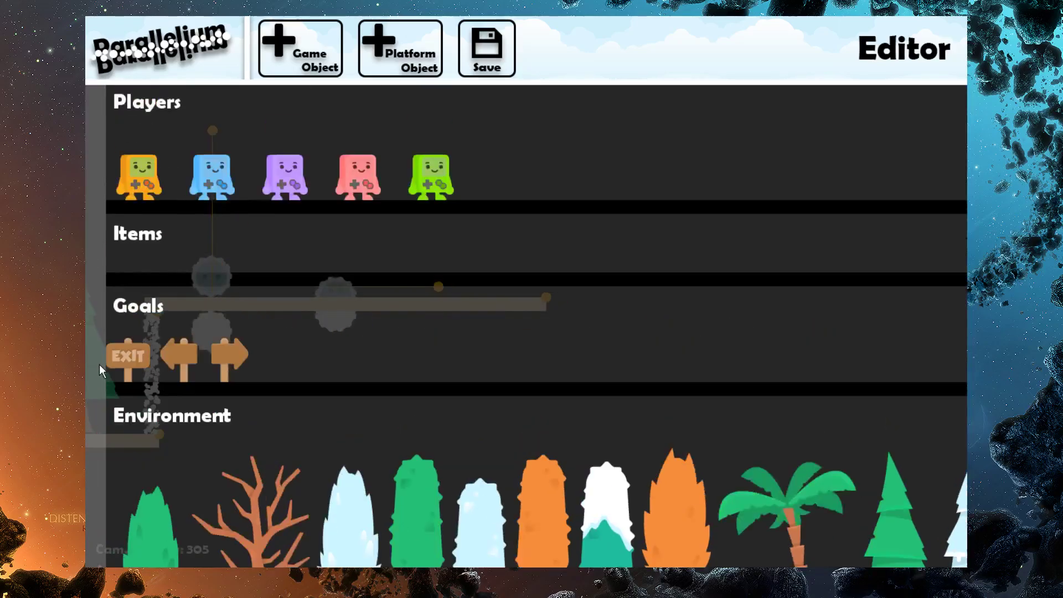
{"action": "scroll", "coordinate": [95, 293], "scroll_direction": "down", "scroll_amount": 5}
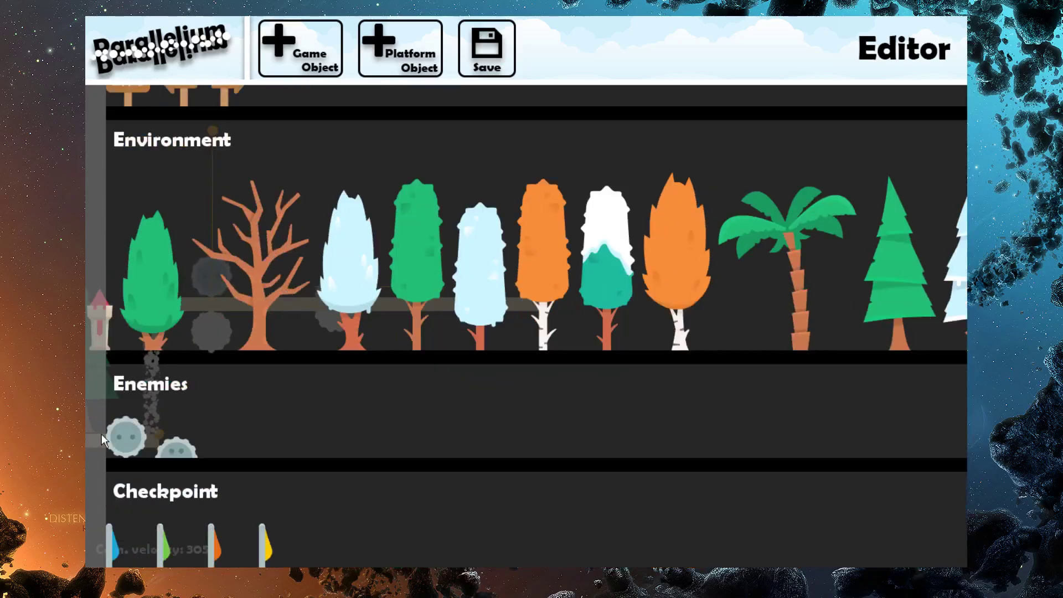
{"action": "left_click", "coordinate": [113, 545]}
{"action": "key", "text": "i"}
{"action": "key", "text": "i"}
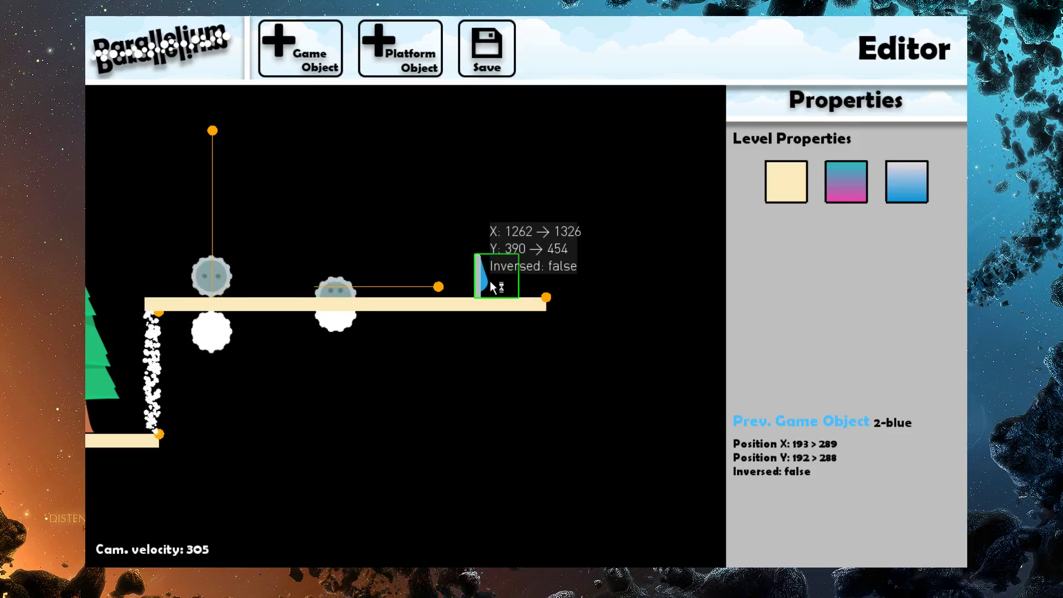
{"action": "left_click", "coordinate": [490, 281]}
{"action": "key", "text": "a"}
{"action": "key", "text": "s"}
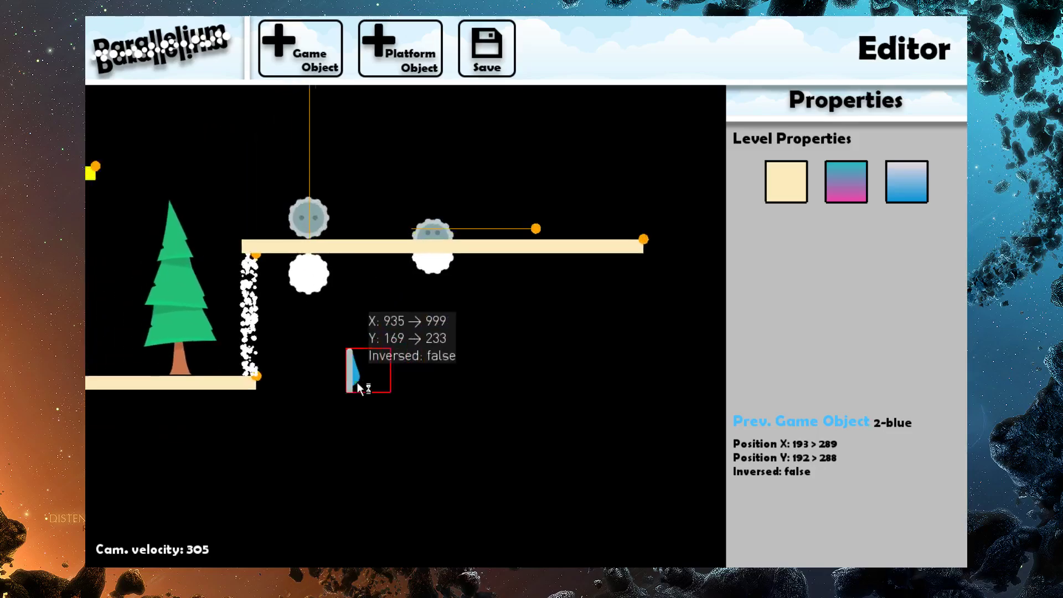
{"action": "key", "text": "a"}
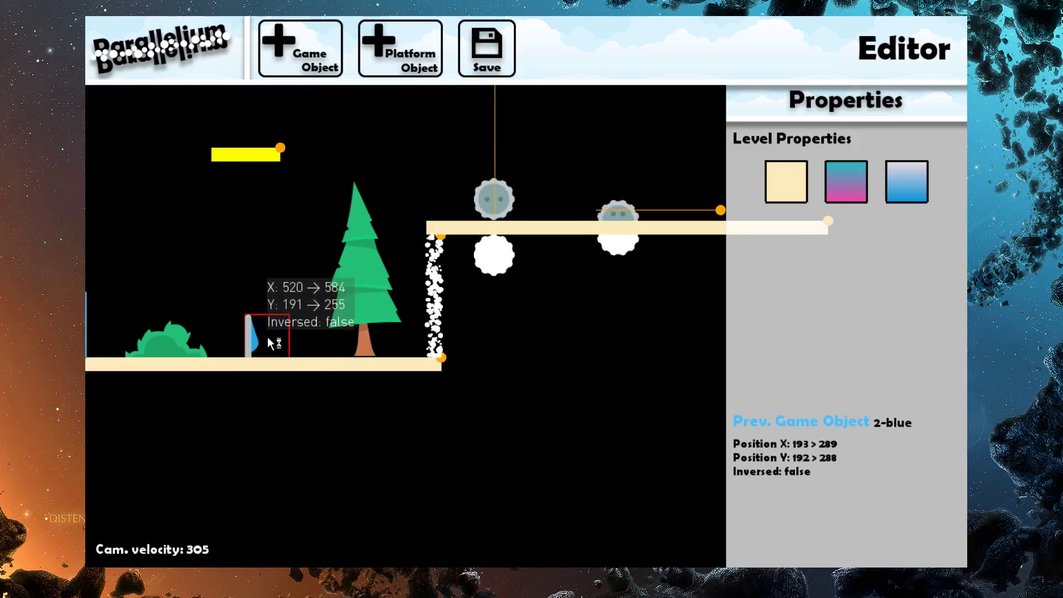
{"action": "left_click", "coordinate": [266, 337]}
- Select the orange character, the bush, the lower floor and the yellow VelocityFloor one after another to examine their properties
{"action": "key", "text": "a"}
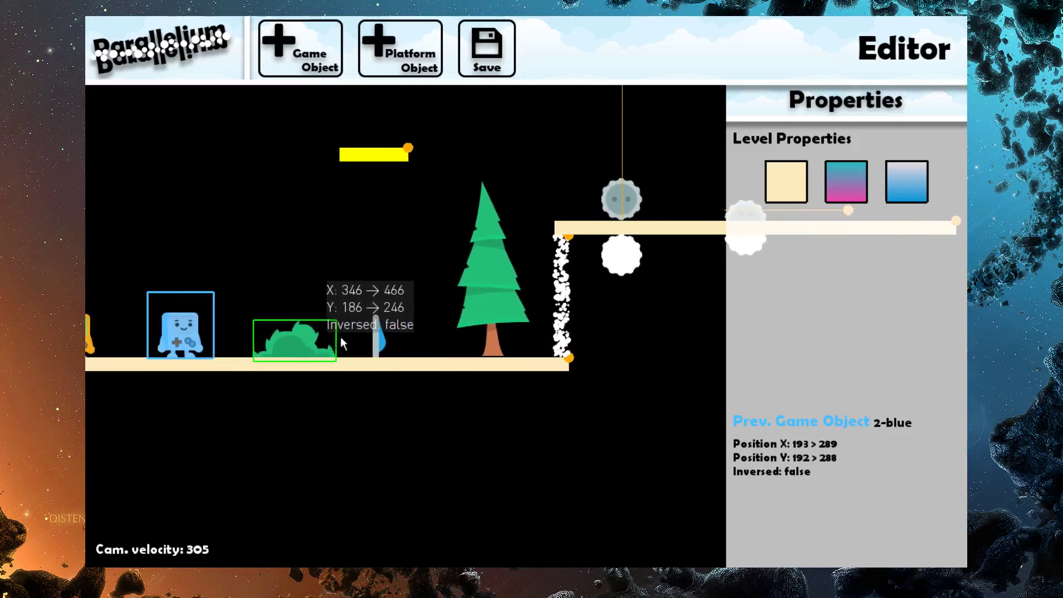
{"action": "key", "text": "a"}
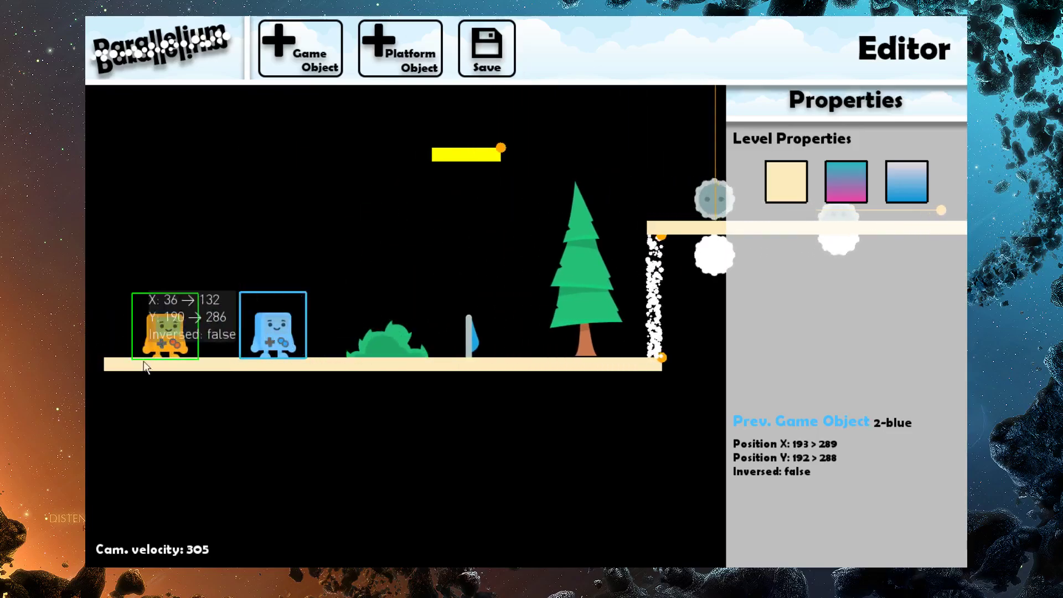
{"action": "left_click", "coordinate": [155, 334]}
{"action": "left_click", "coordinate": [388, 340]}
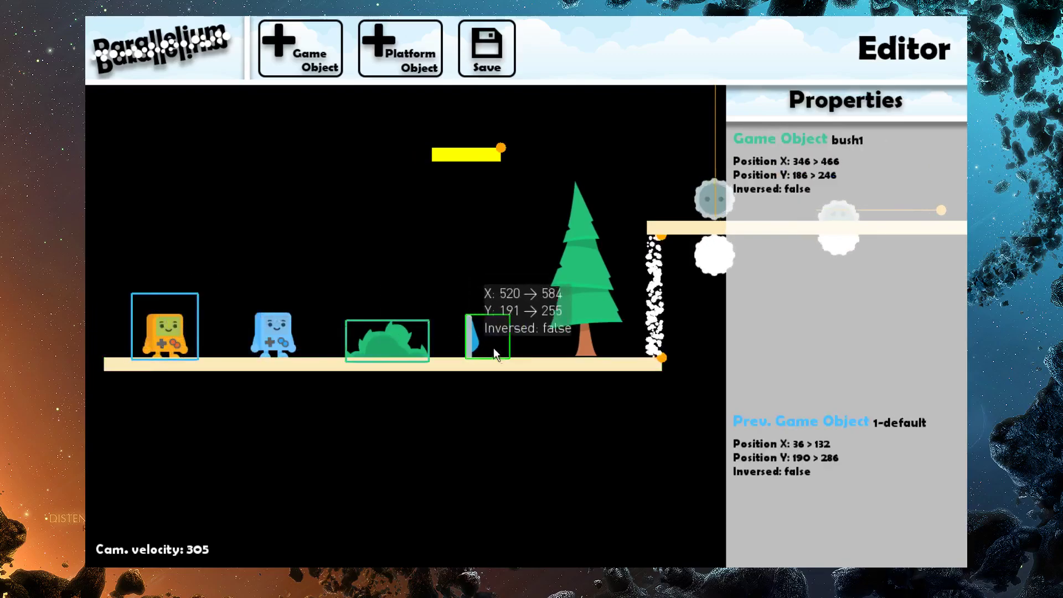
{"action": "left_click", "coordinate": [501, 364]}
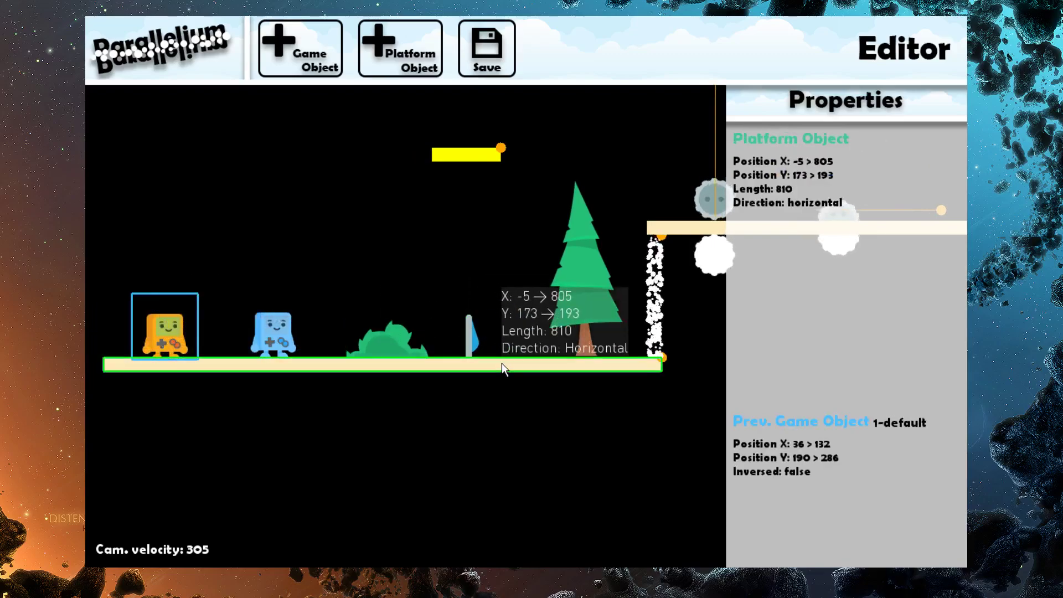
{"action": "left_click", "coordinate": [460, 158]}
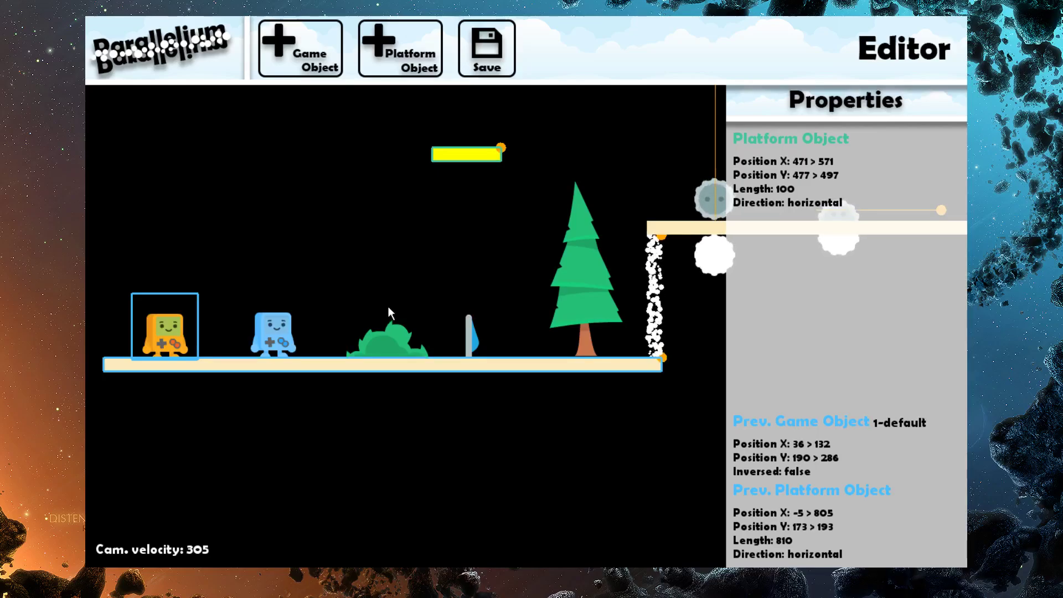
- Switch the level's coloured background back on
{"action": "mouse_move", "coordinate": [608, 287]}
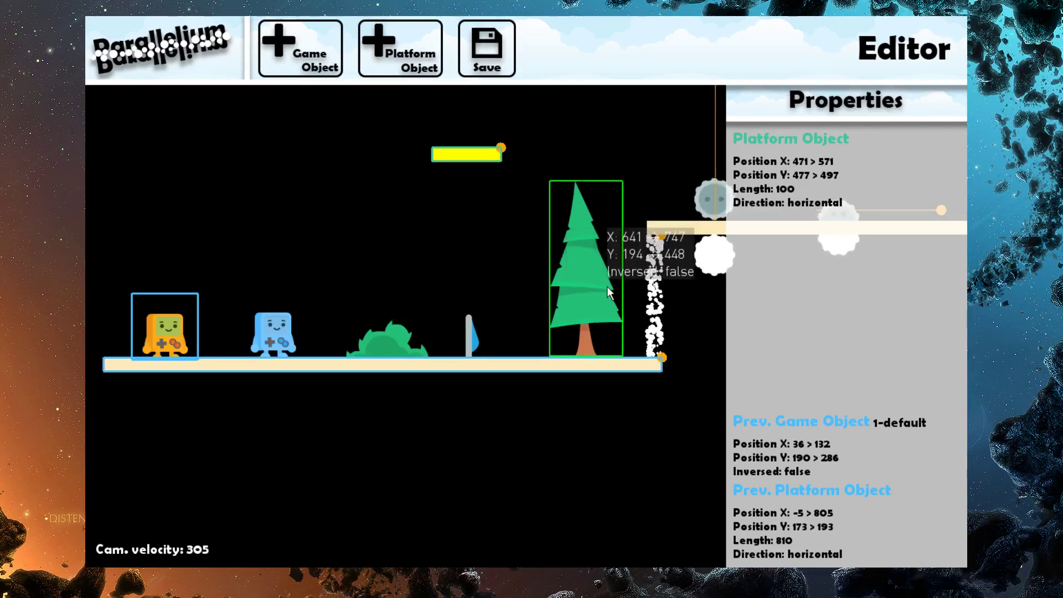
{"action": "key", "text": "b"}
{"action": "key", "text": "Right"}
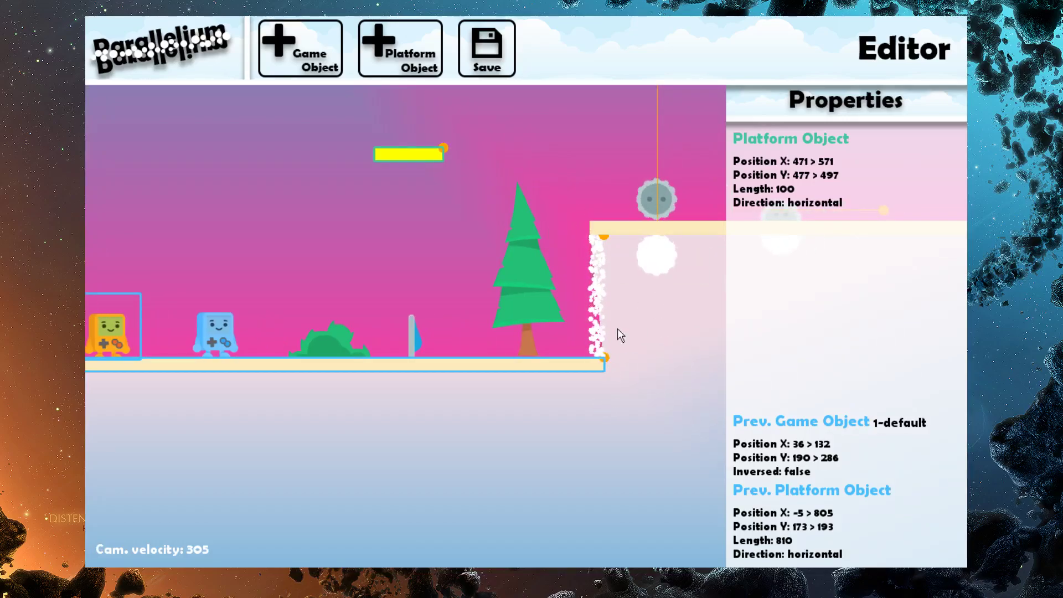
{"action": "key", "text": "Right"}
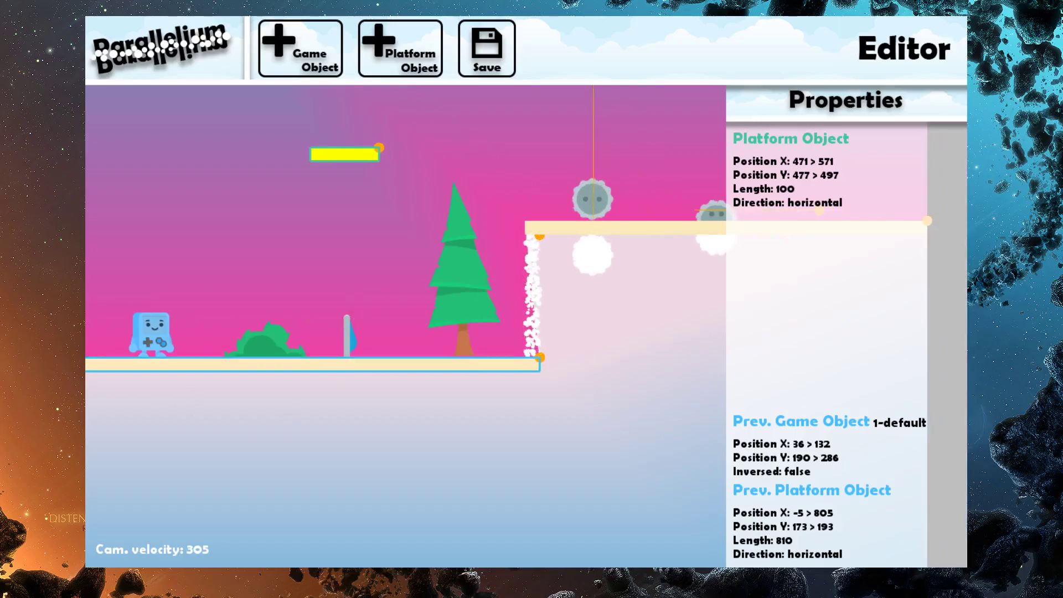
- Delete the yellow VelocityFloor floating above the lower floor
{"action": "key", "text": "Left"}
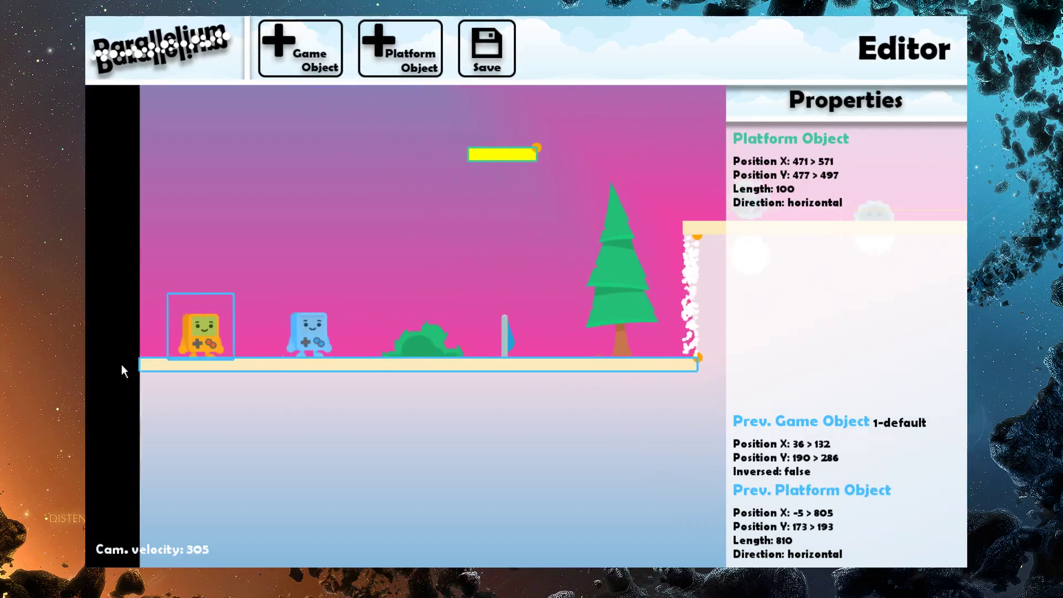
{"action": "key", "text": "Right"}
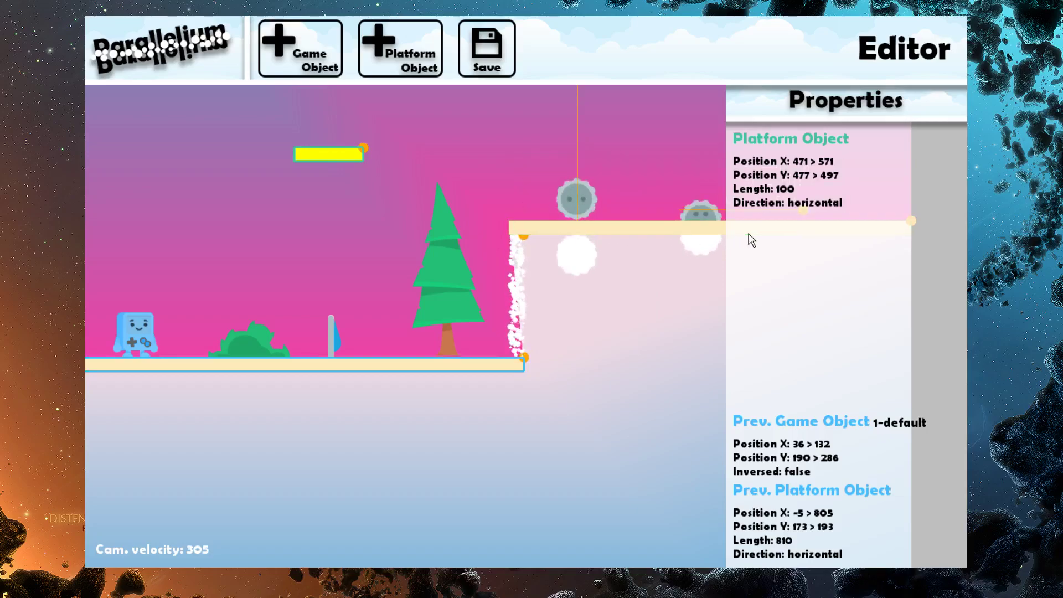
{"action": "key", "text": "Left"}
{"action": "key", "text": "Right"}
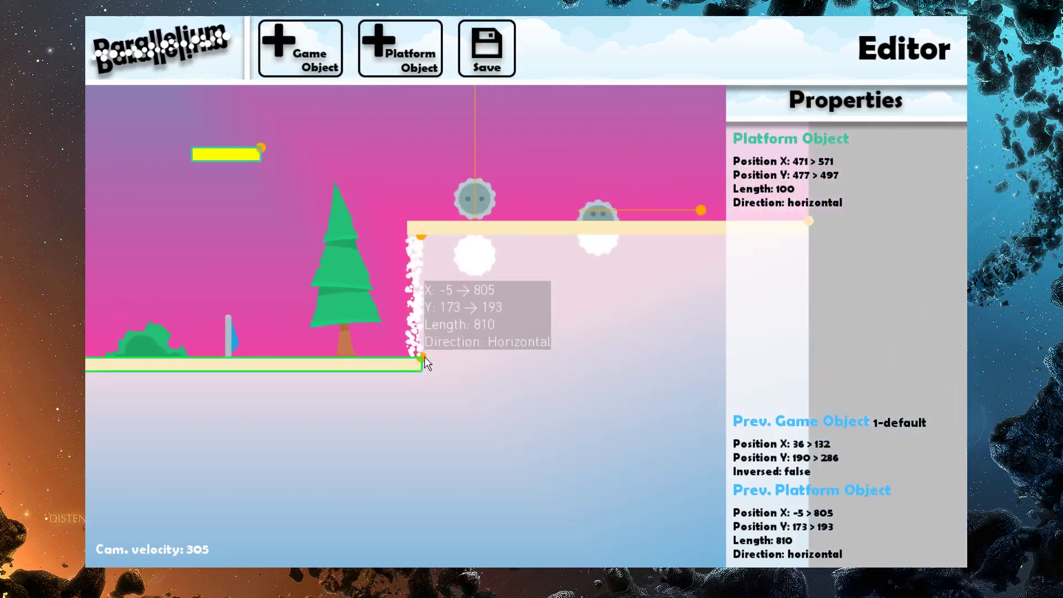
{"action": "key", "text": "Up"}
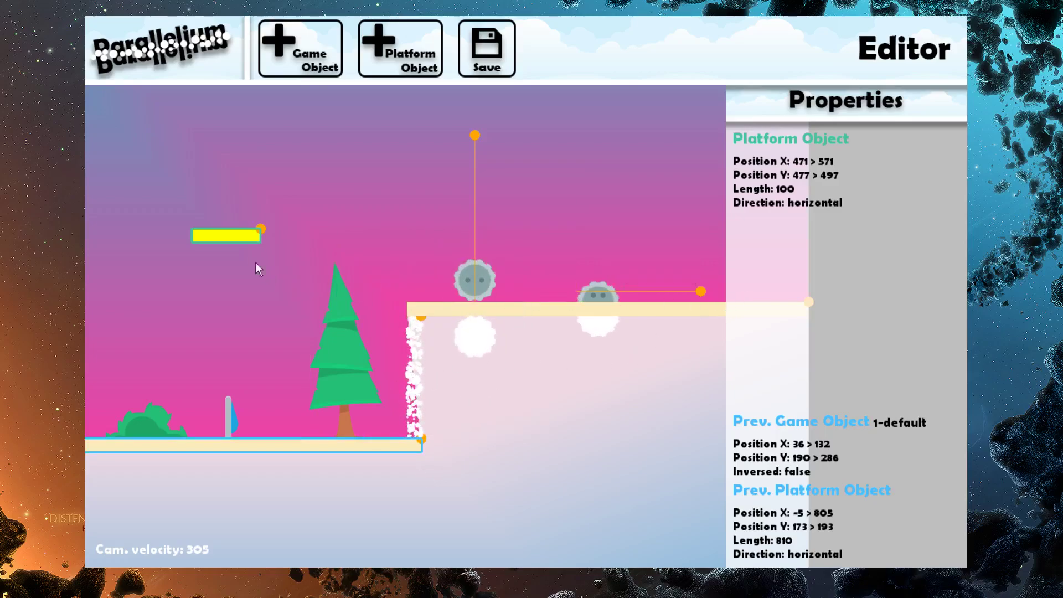
{"action": "left_click_drag", "start_coordinate": [241, 238], "coordinate": [239, 238]}
{"action": "key", "text": "Delete"}
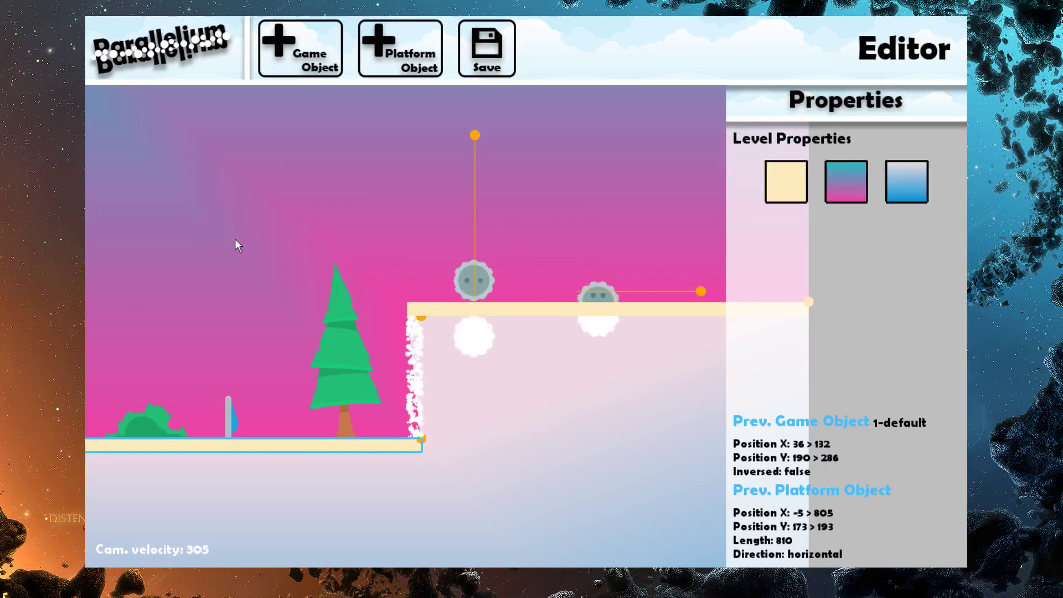
- Open the file name prompt for saving the level
{"action": "key", "text": "Left"}
{"action": "key", "text": "Left"}
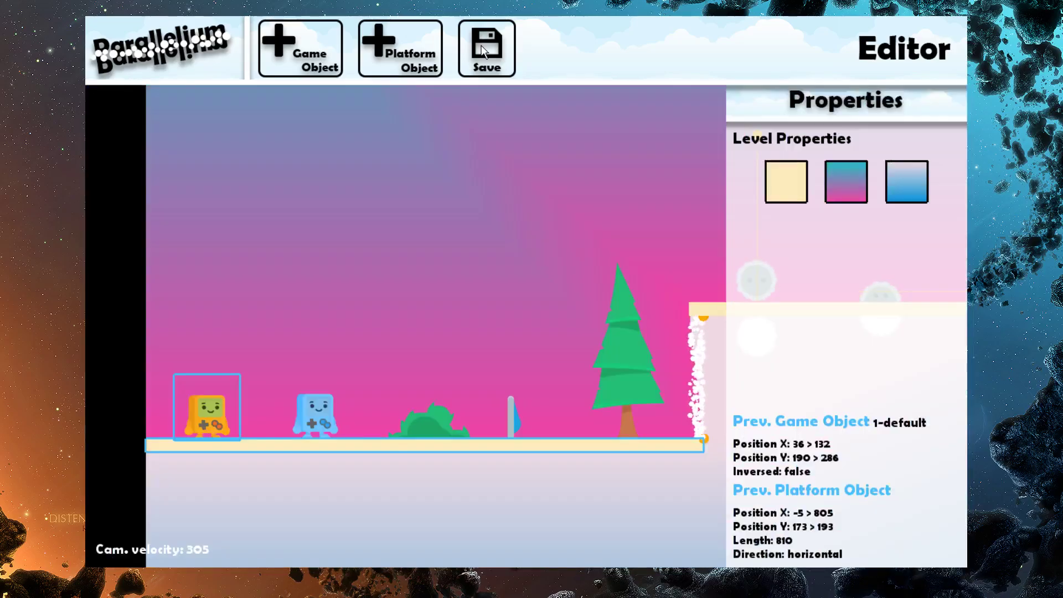
{"action": "left_click", "coordinate": [484, 51]}
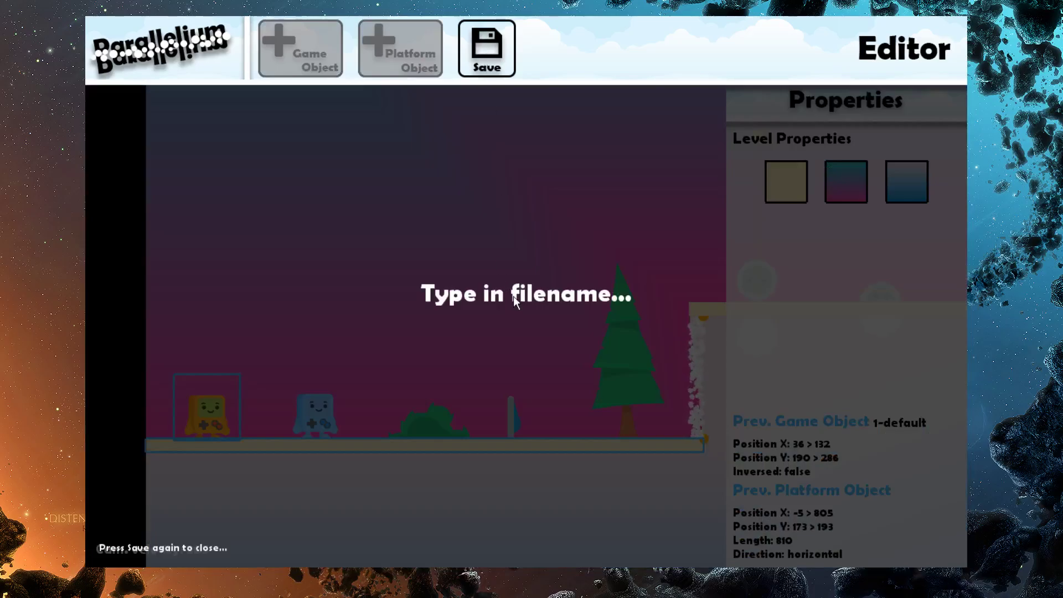
{"action": "type", "text": "Showcase"}
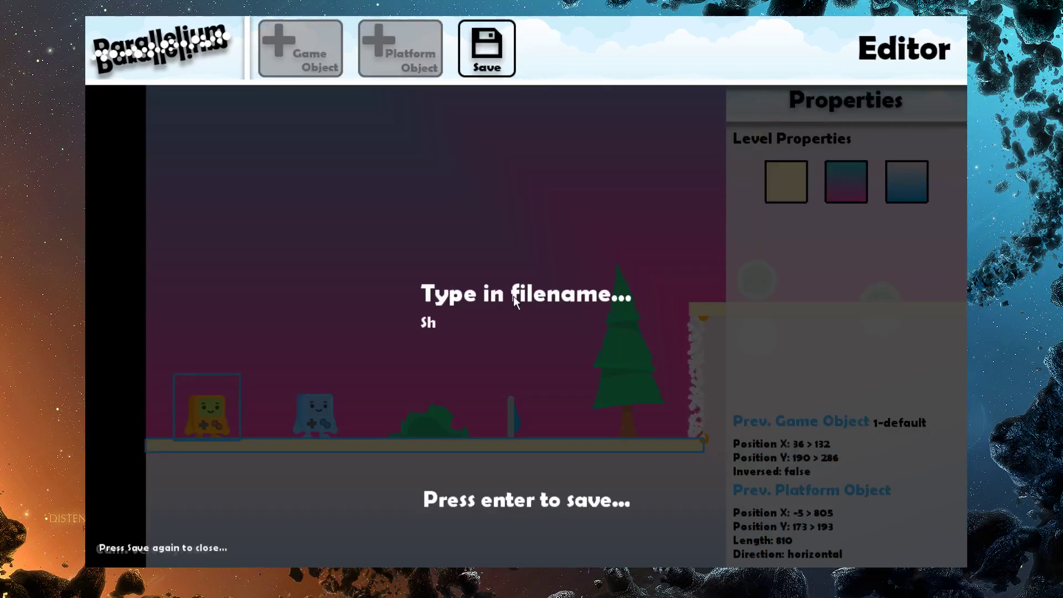
{"action": "key", "text": "BackSpace"}
{"action": "key", "text": "BackSpace"}
{"action": "key", "text": "BackSpace"}
{"action": "key", "text": "BackSpace"}
{"action": "key", "text": "BackSpace"}
{"action": "key", "text": "BackSpace"}
{"action": "key", "text": "BackSpace"}
{"action": "key", "text": "BackSpace"}
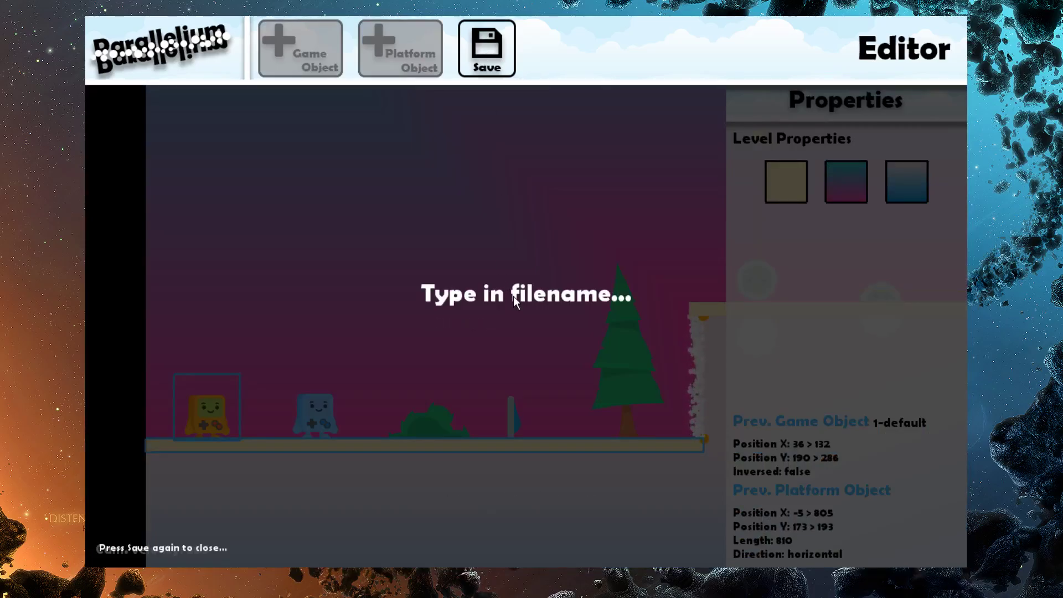
- Save the level under the file name EditorGuide
{"action": "type", "text": "Edit"}
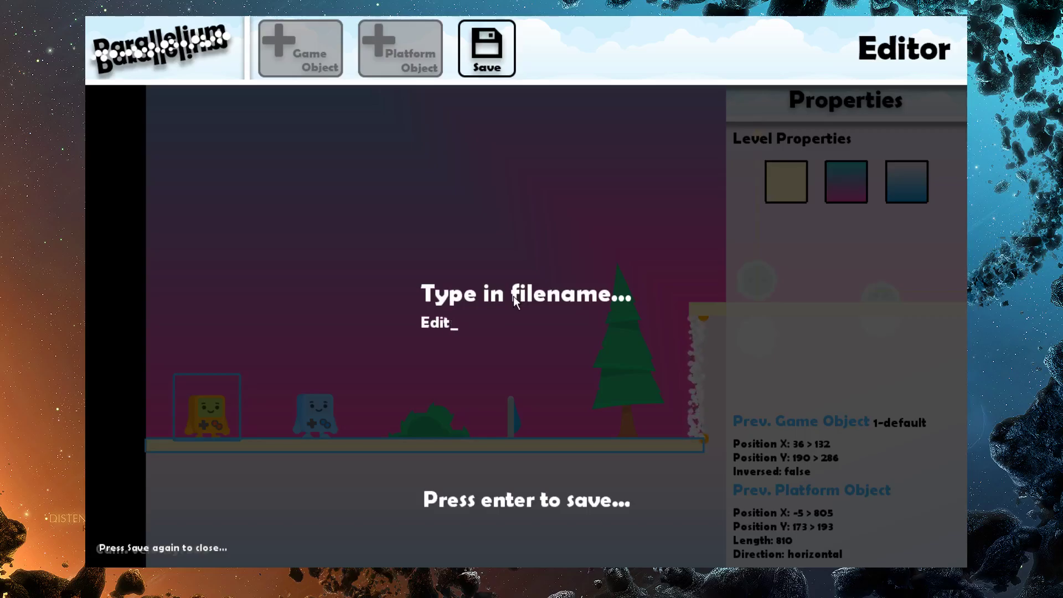
{"action": "type", "text": "orGuide"}
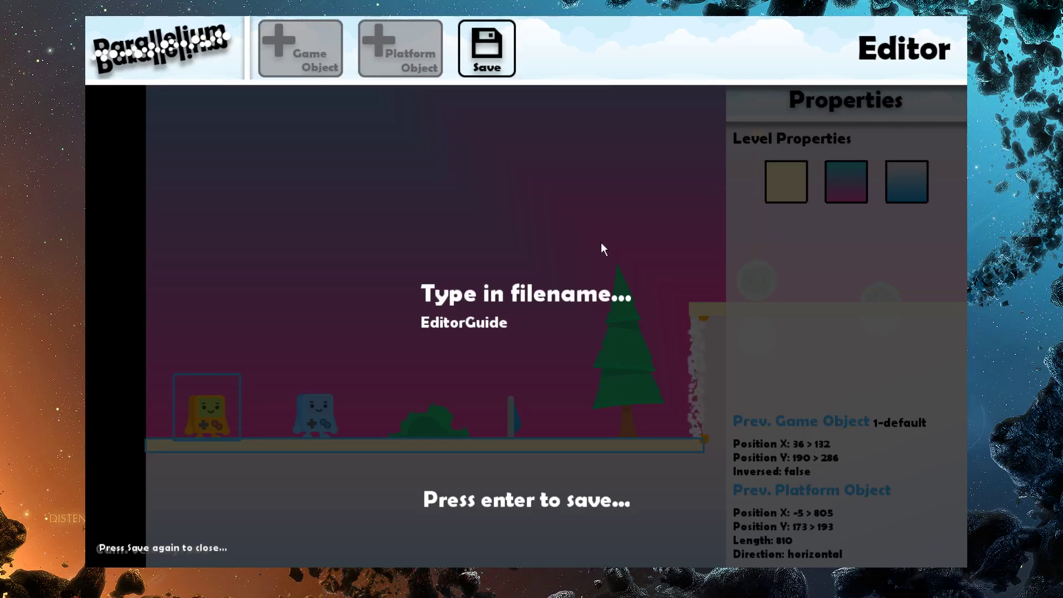
{"action": "key", "text": "Return"}
- Leave the editor for the main menu and start playing the EditorGuide level
{"action": "key", "text": "Escape"}
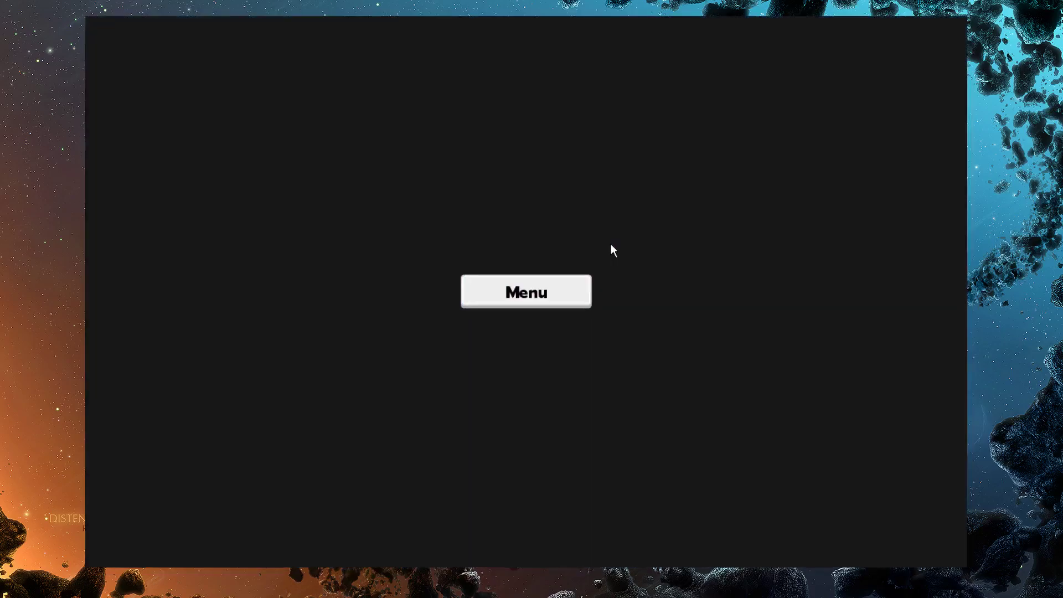
{"action": "left_click", "coordinate": [538, 297]}
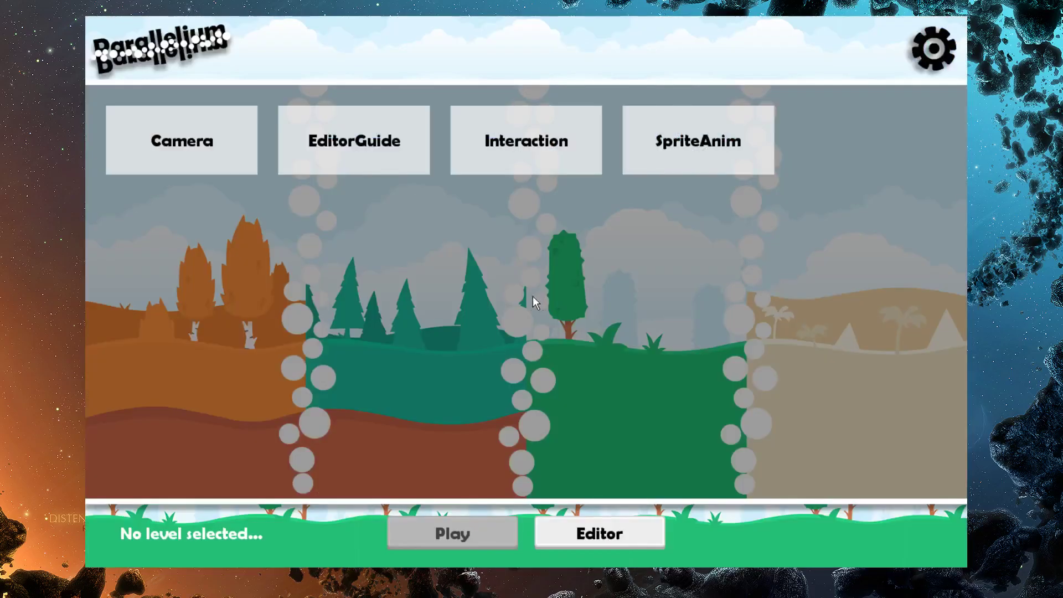
{"action": "left_click", "coordinate": [390, 144]}
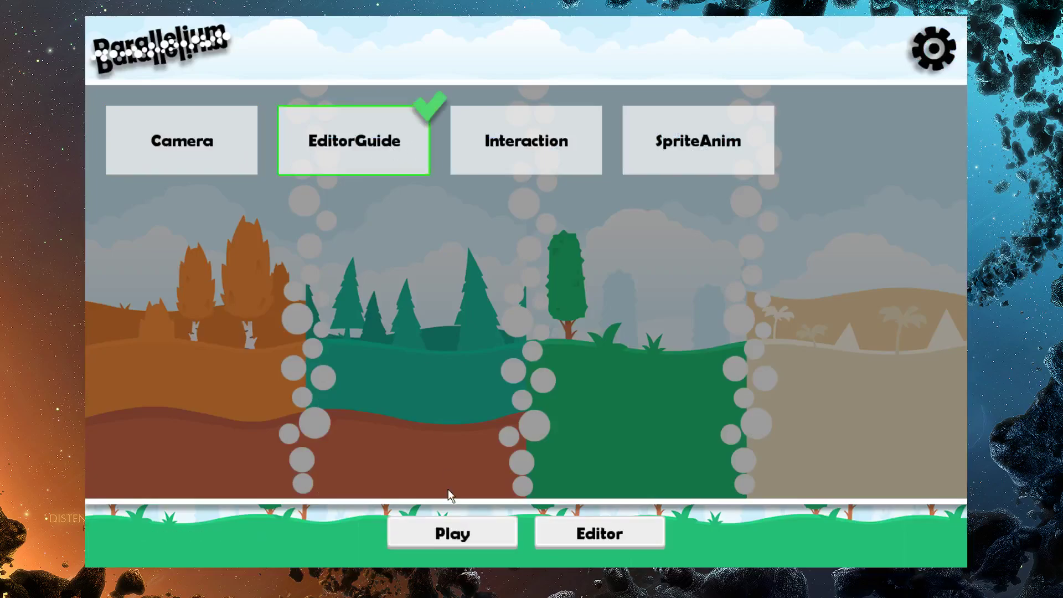
{"action": "left_click", "coordinate": [452, 534]}
- Test the level by running the blue character to the right and jumping over the bush
{"action": "key", "text": "Right"}
{"action": "key", "text": "Up"}
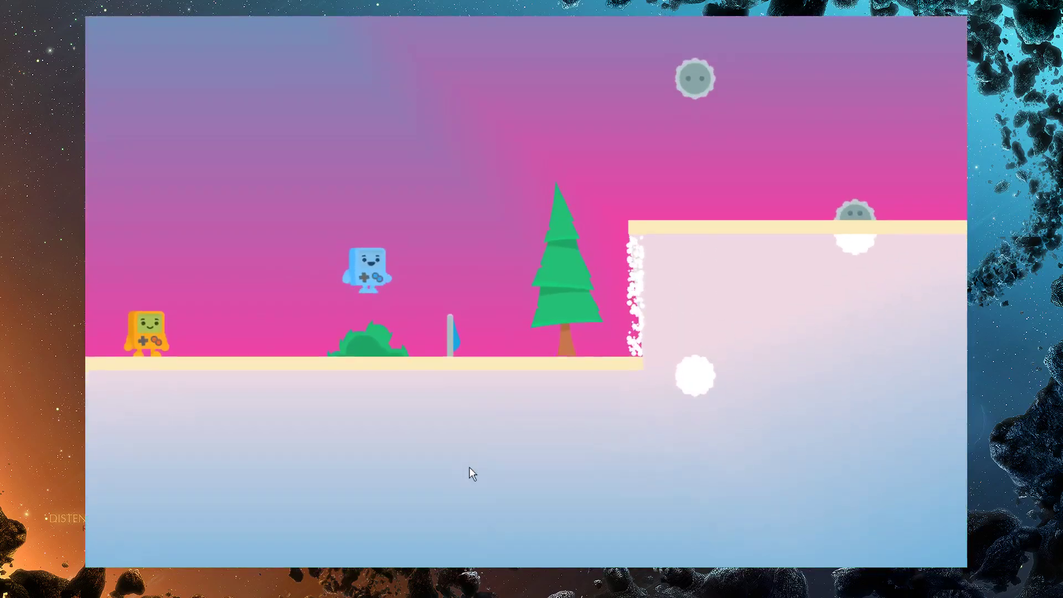